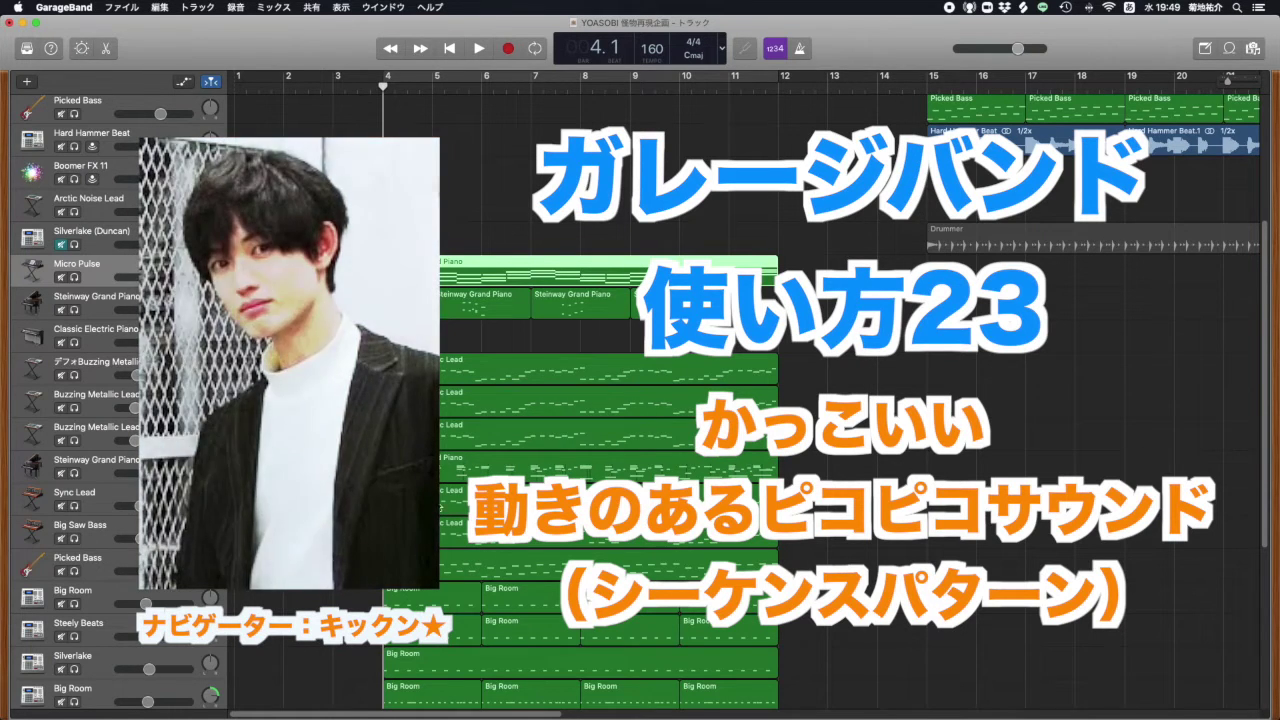
Step: Play the song while switching solo on and off on the Micro Pulse track to compare it with the full mix
key(space)
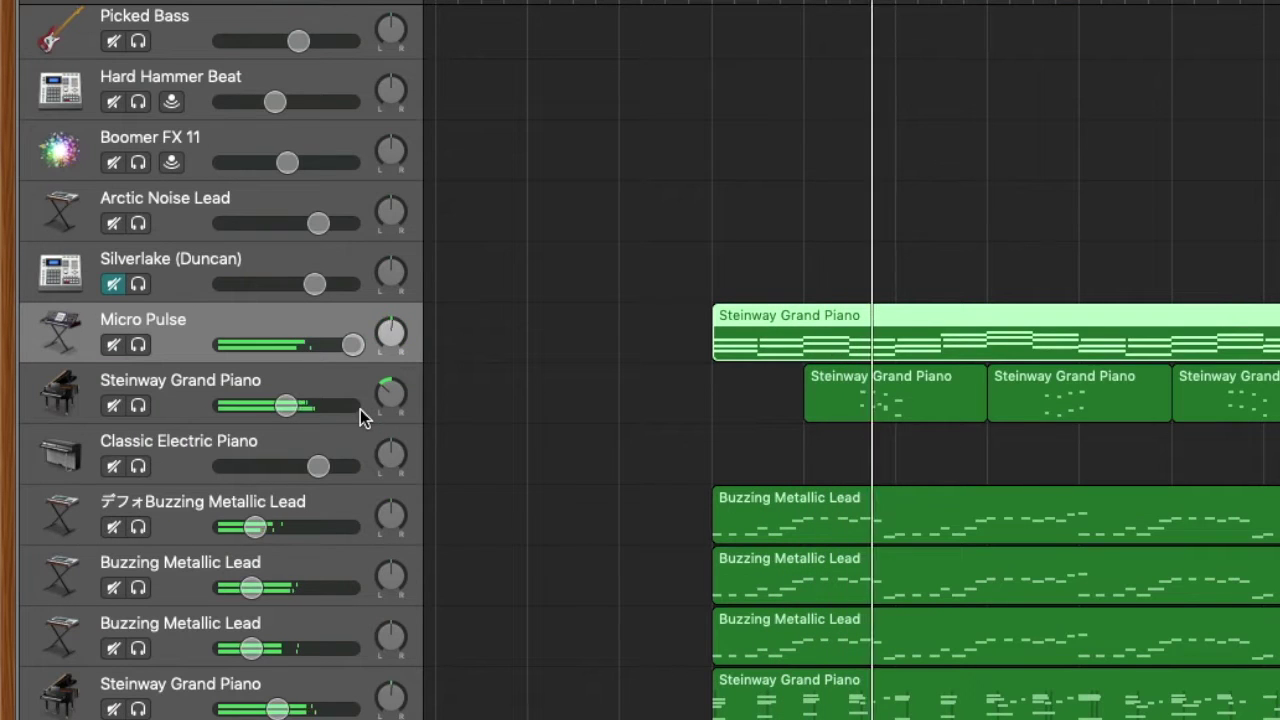
click(138, 345)
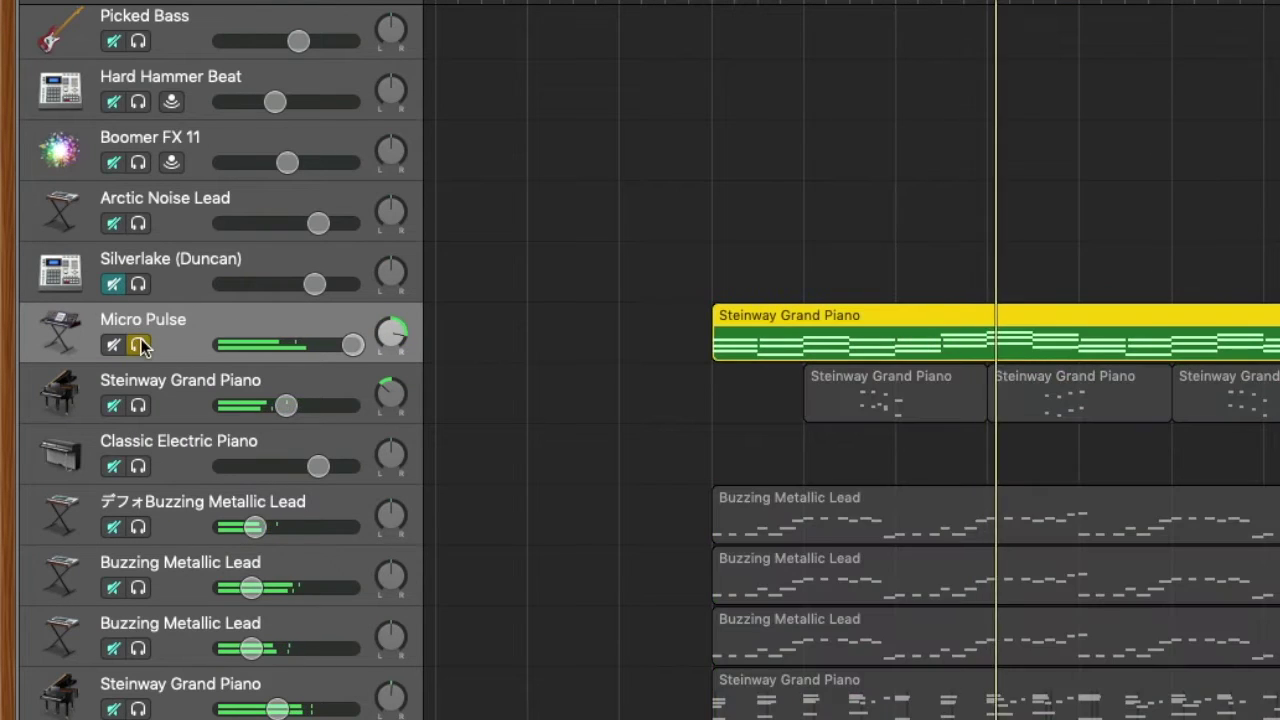
click(138, 345)
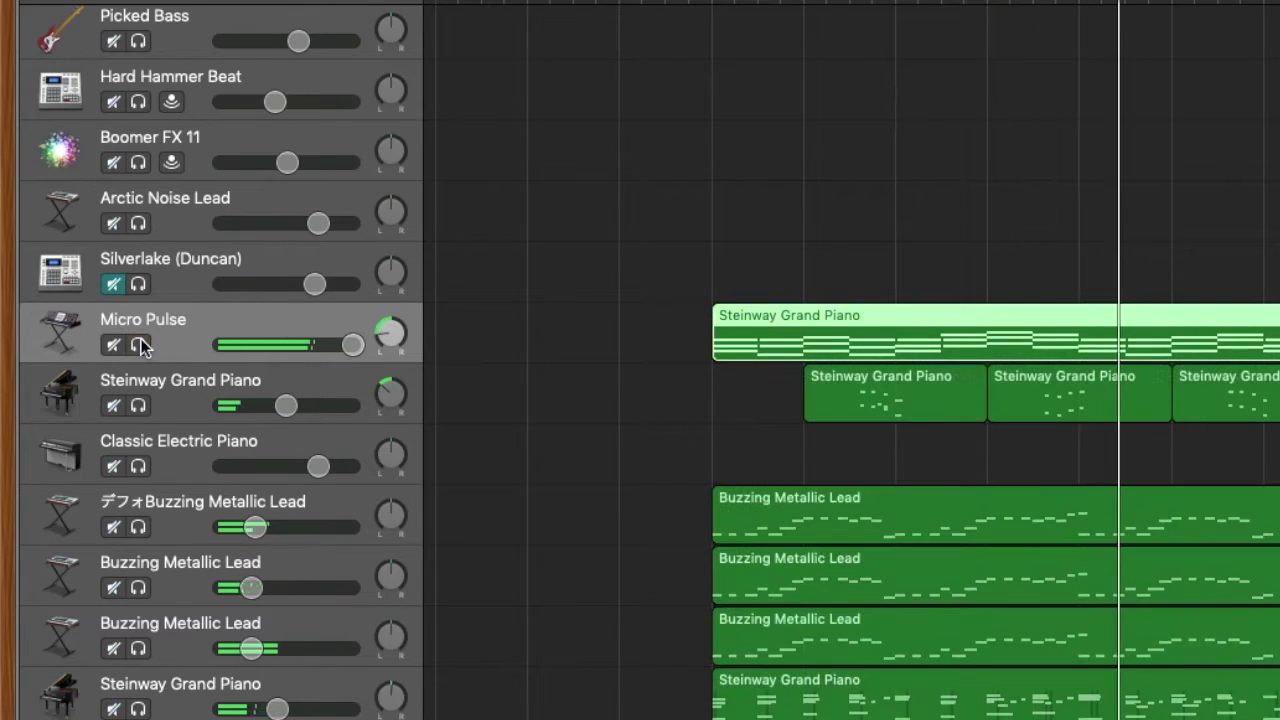
click(138, 345)
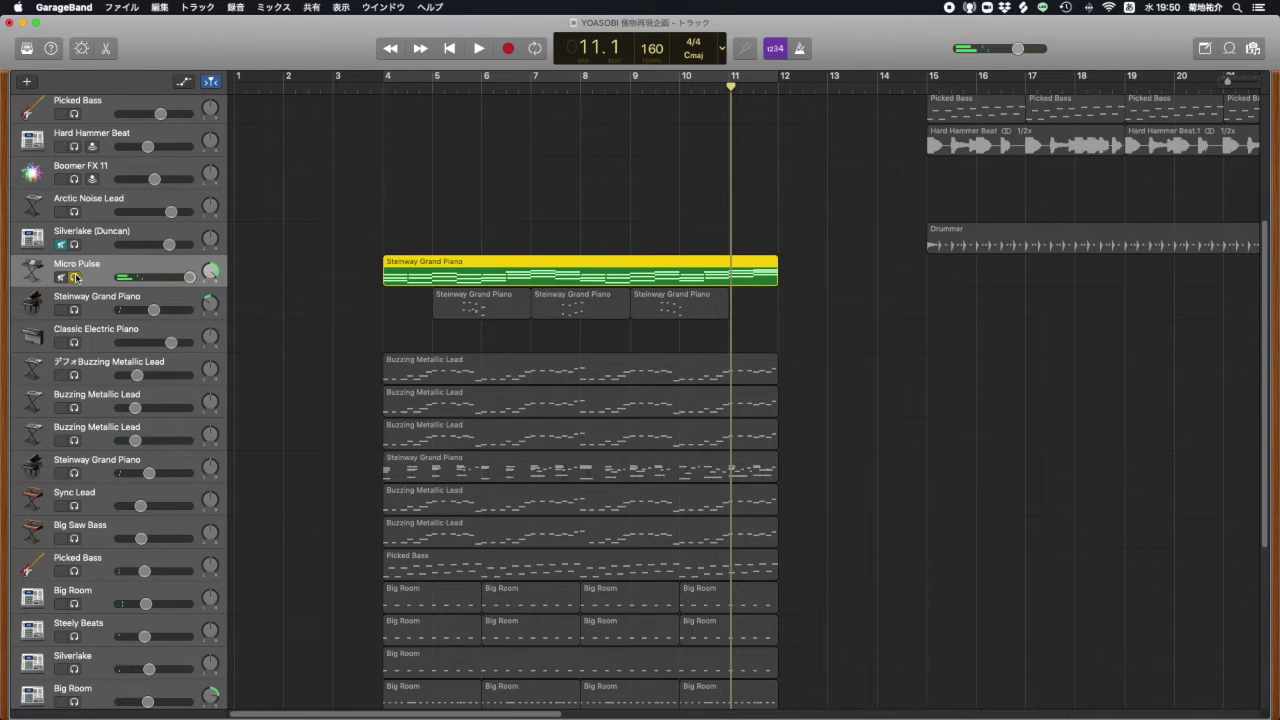
click(75, 278)
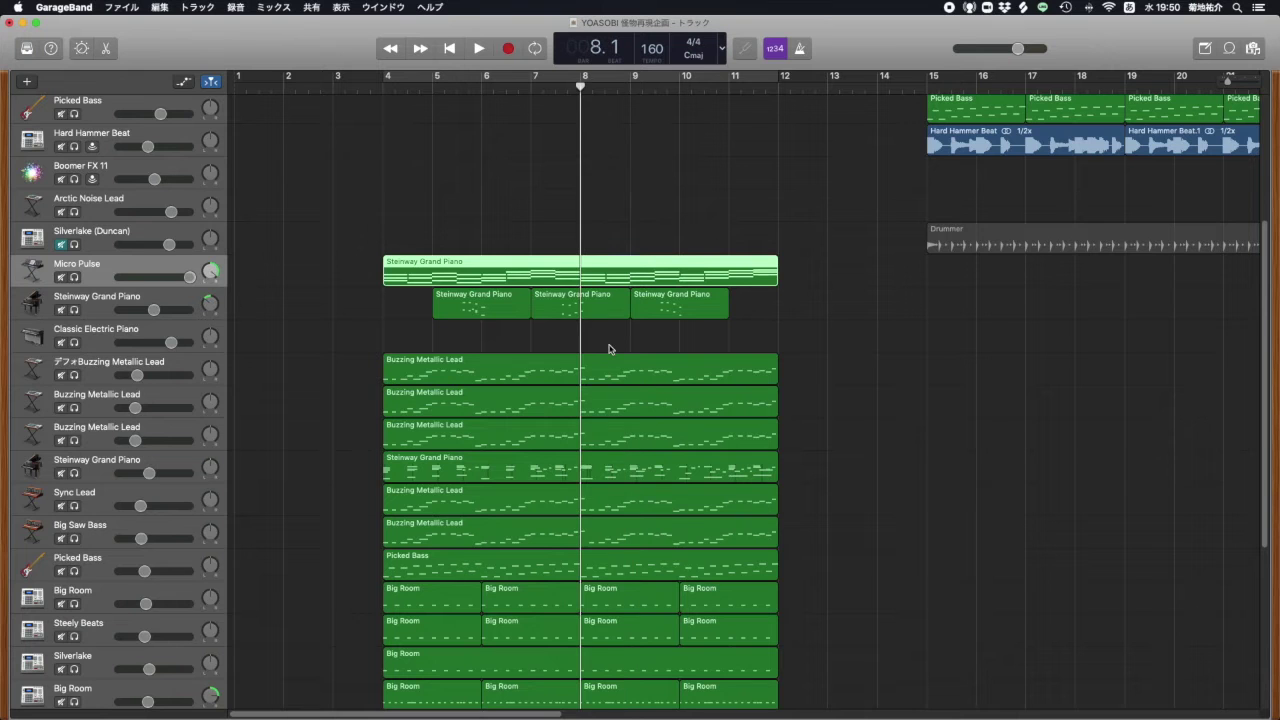
Step: Open the Micro Pulse track's region in the piano roll and review its chord notes from bar 4 to bar 12
double_click(501, 277)
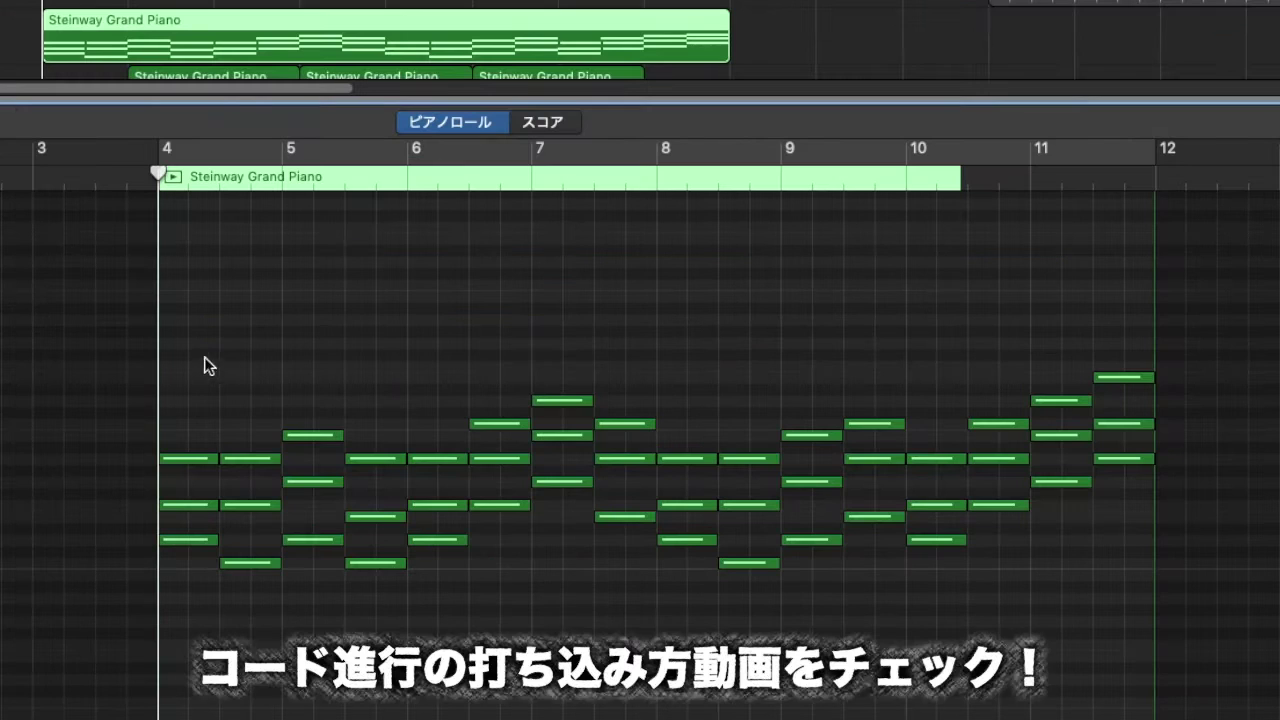
drag(472, 451, 1074, 609)
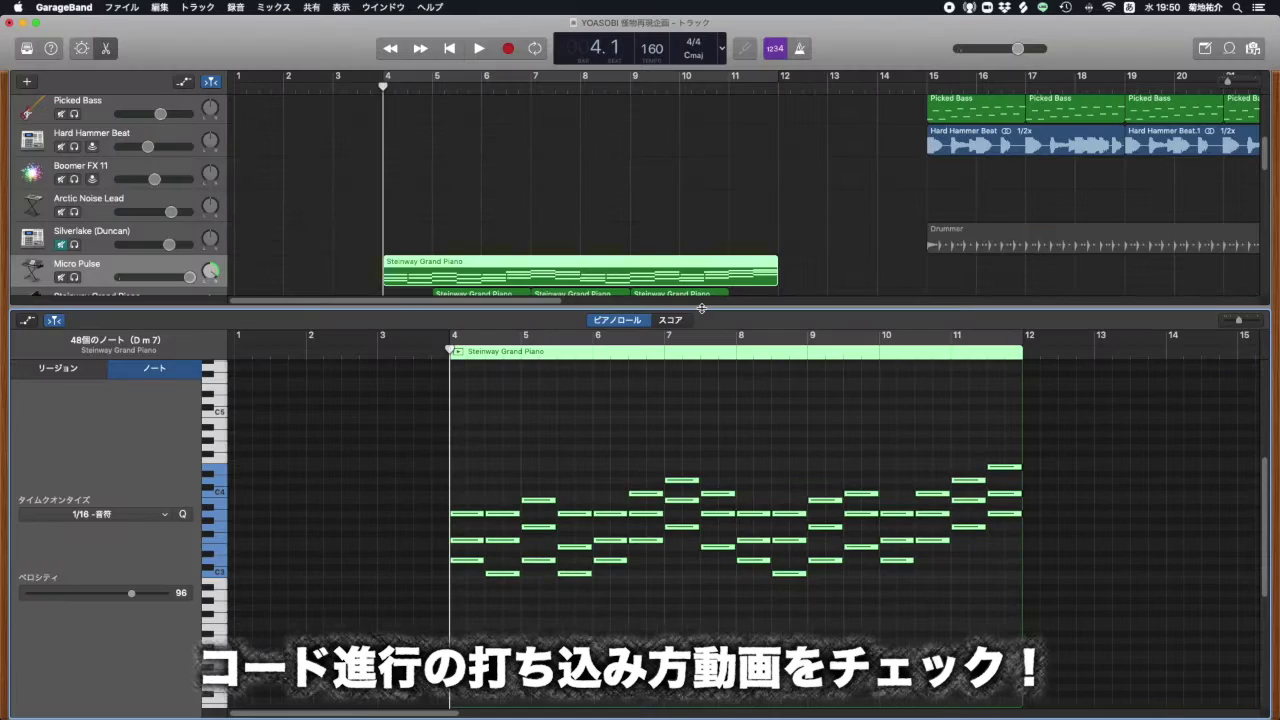
scroll(500, 500, right, 2)
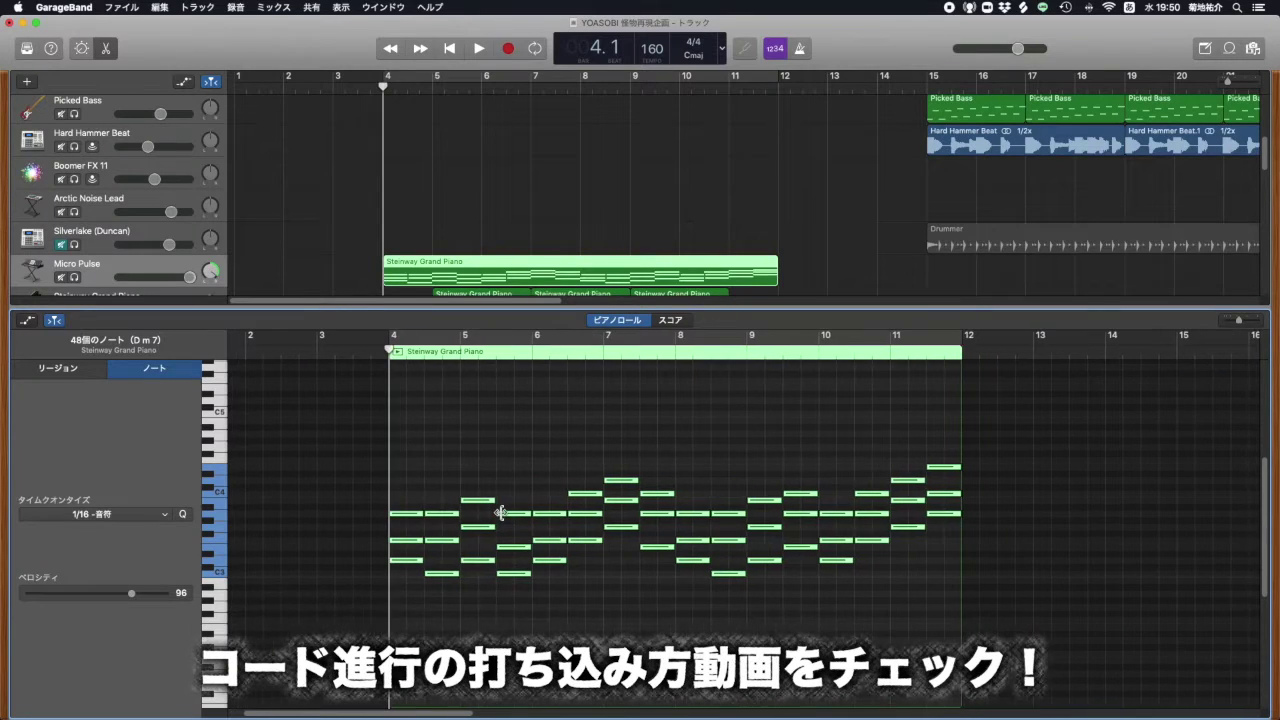
click(593, 441)
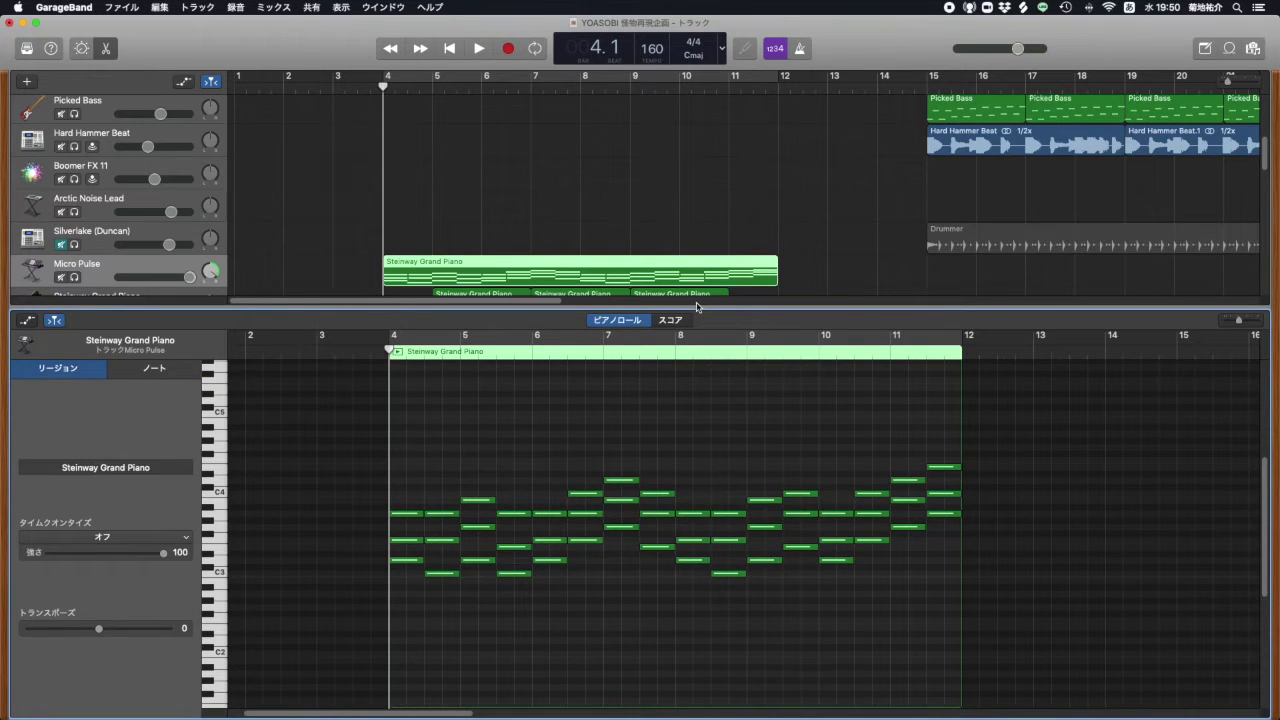
Step: Show the Micro Pulse Smart Controls, switch the arpeggiator off and on again, and examine its note order and note length options
key(b)
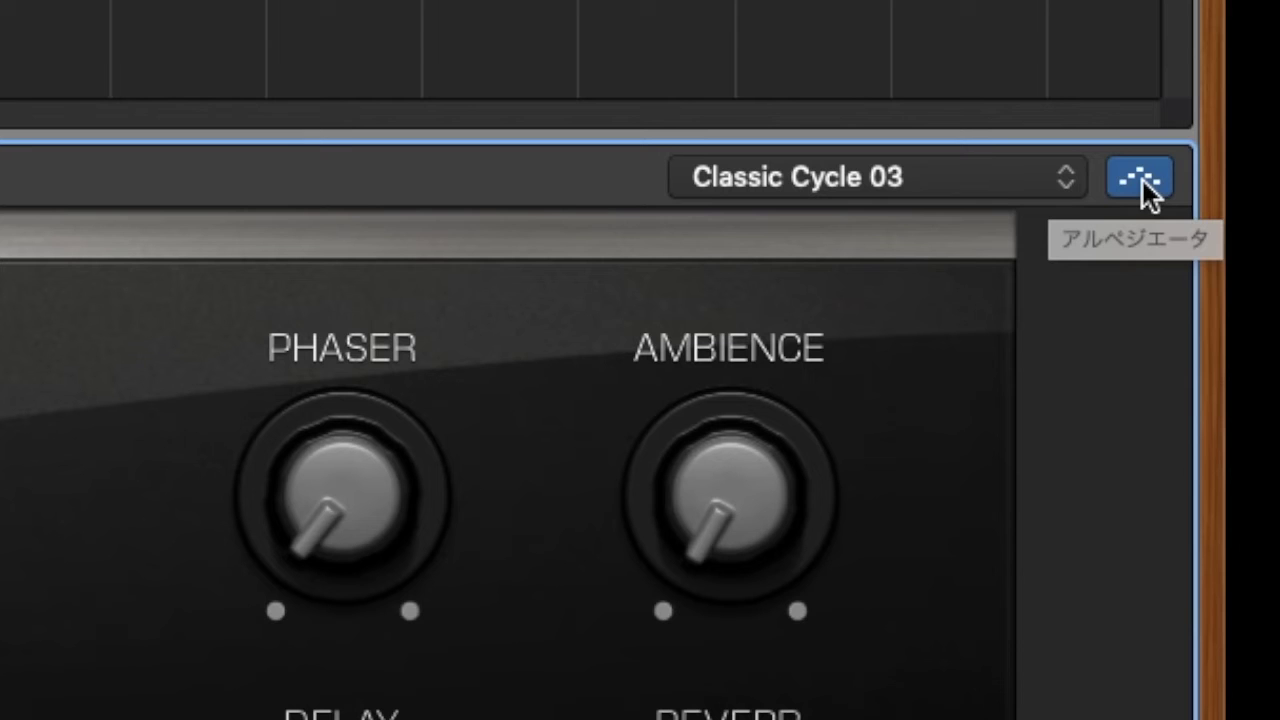
click(1142, 180)
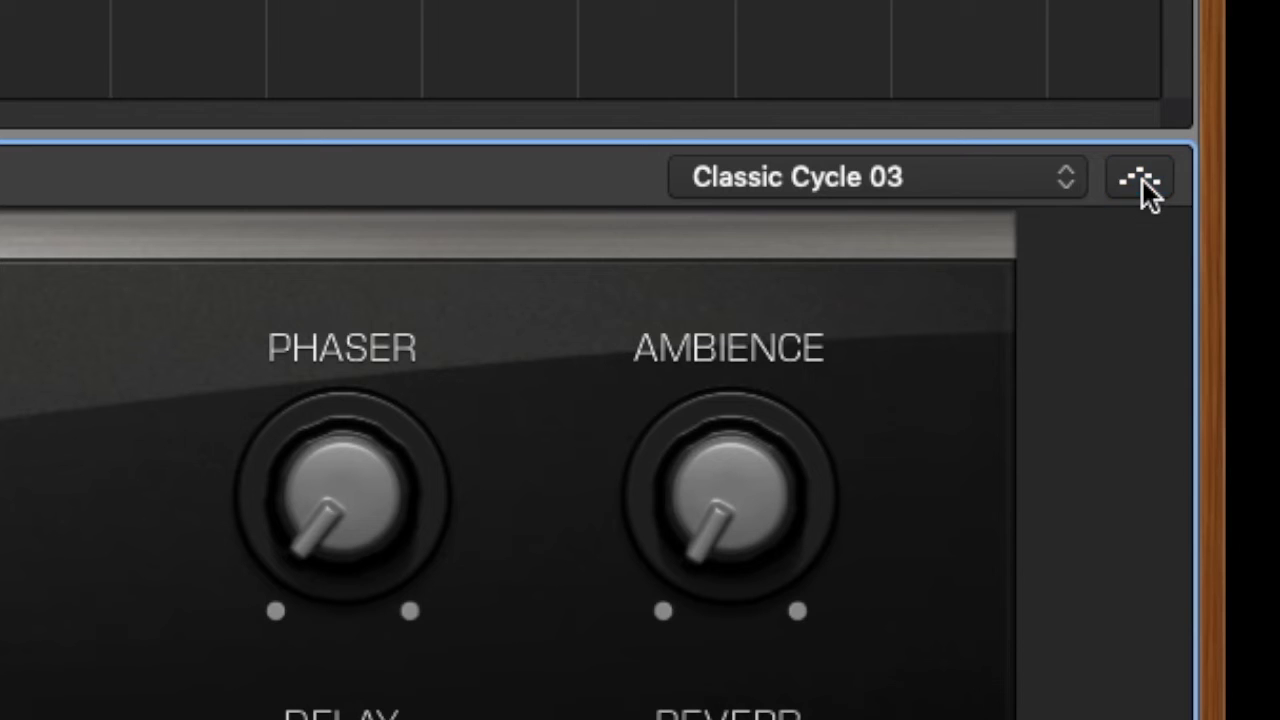
click(1142, 180)
click(1030, 182)
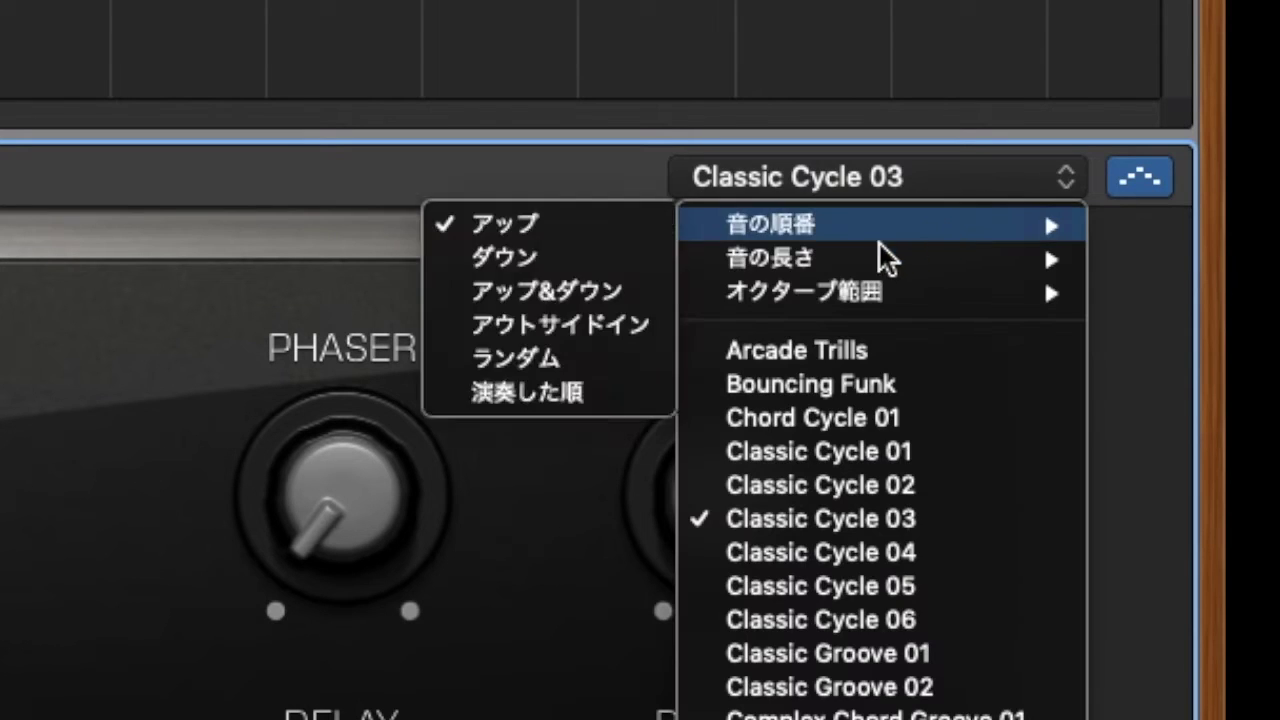
mouse_move(843, 260)
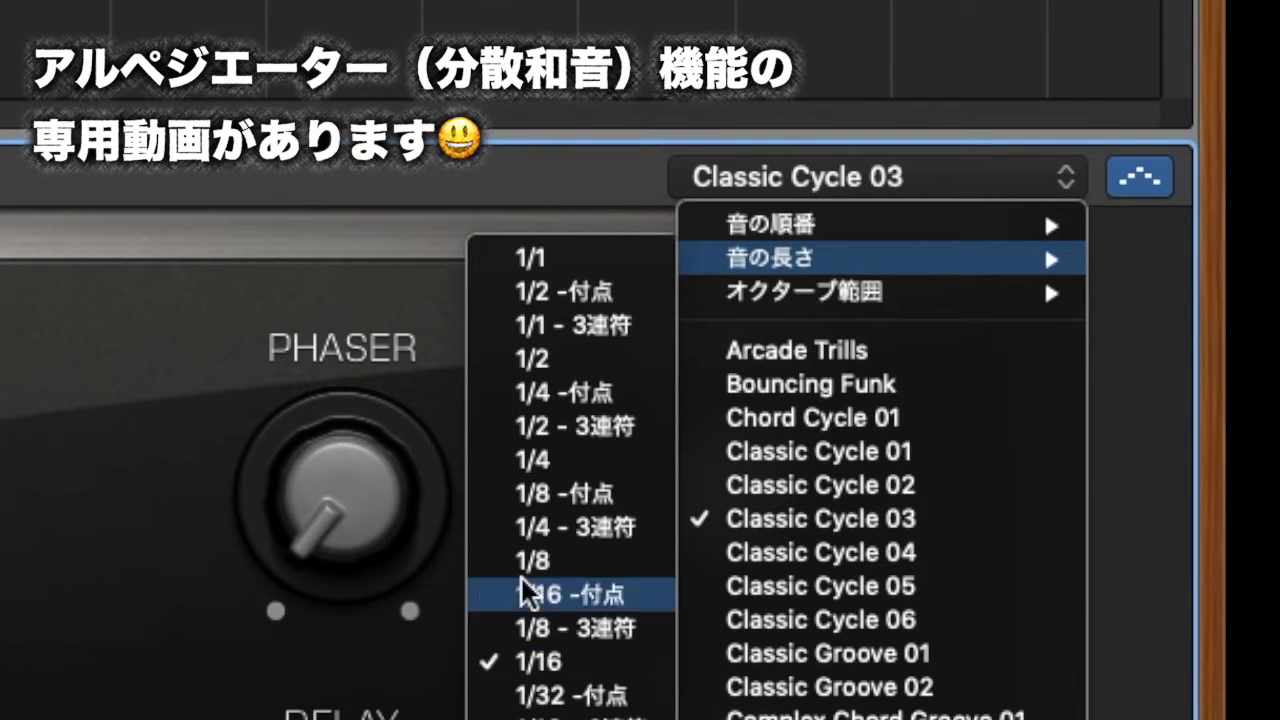
click(191, 94)
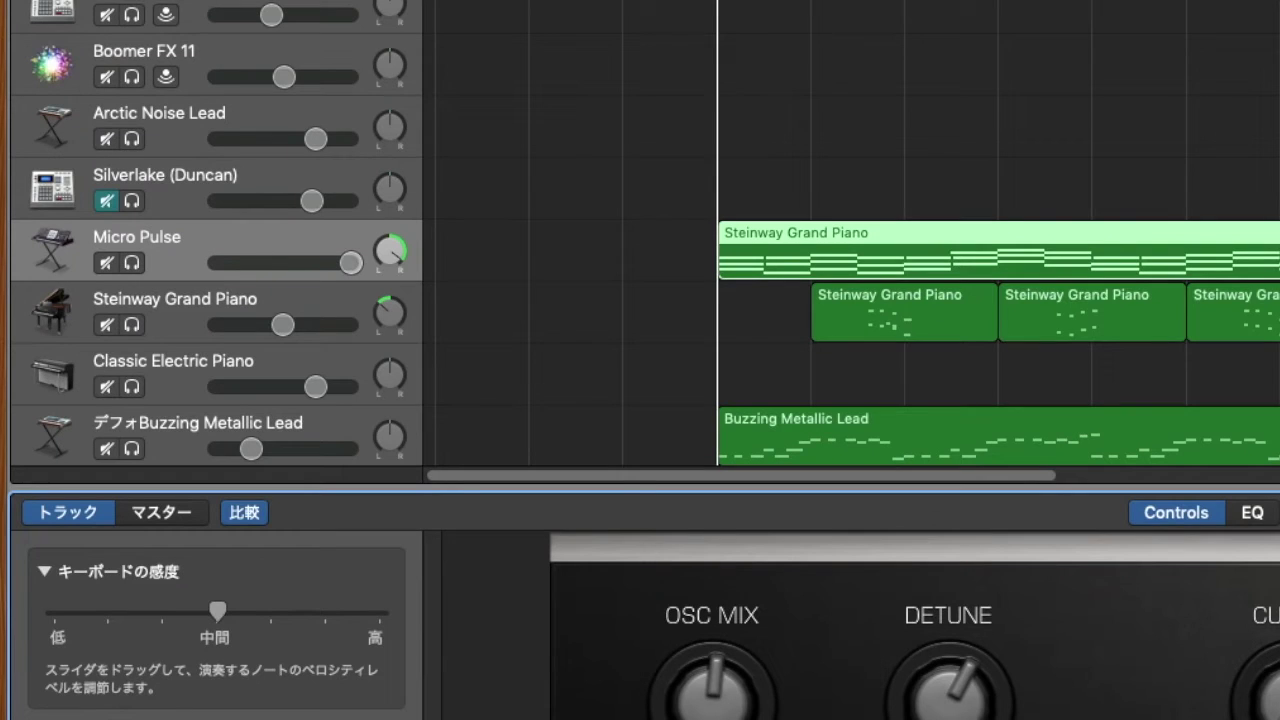
Step: Hide the Smart Controls, play the song from bar 4 and solo the Micro Pulse track
key(b)
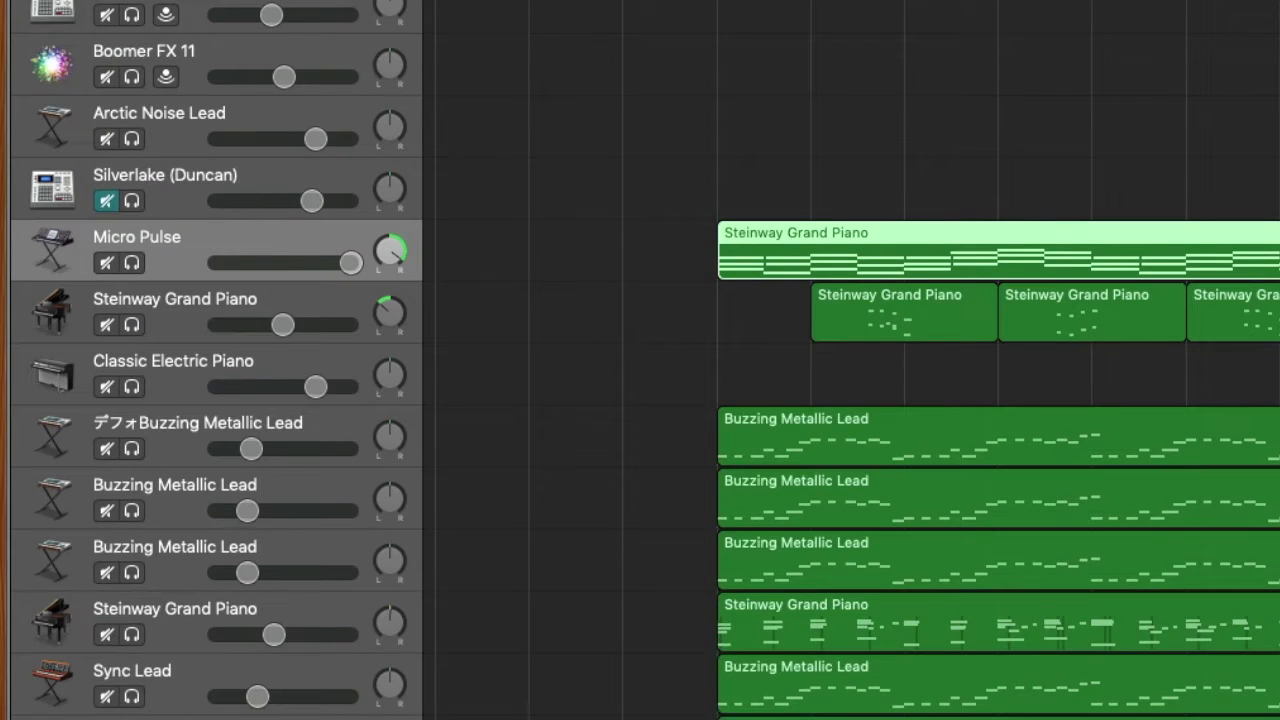
key(space)
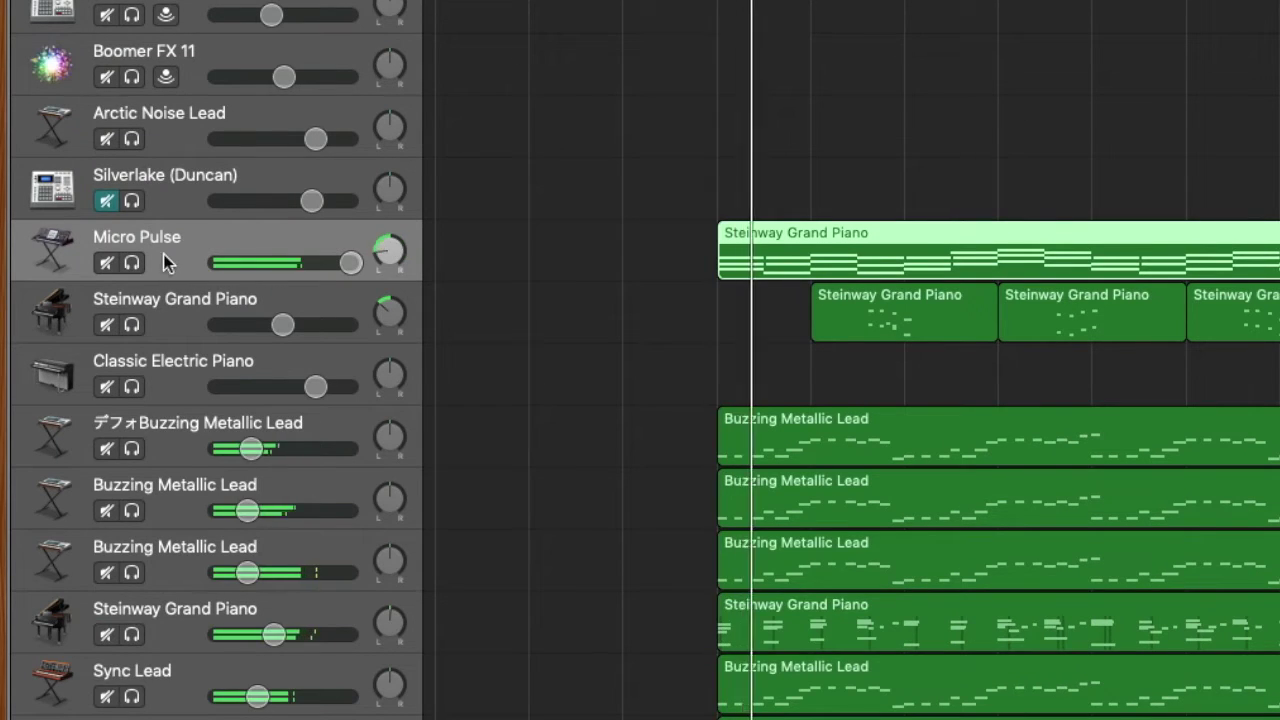
click(131, 263)
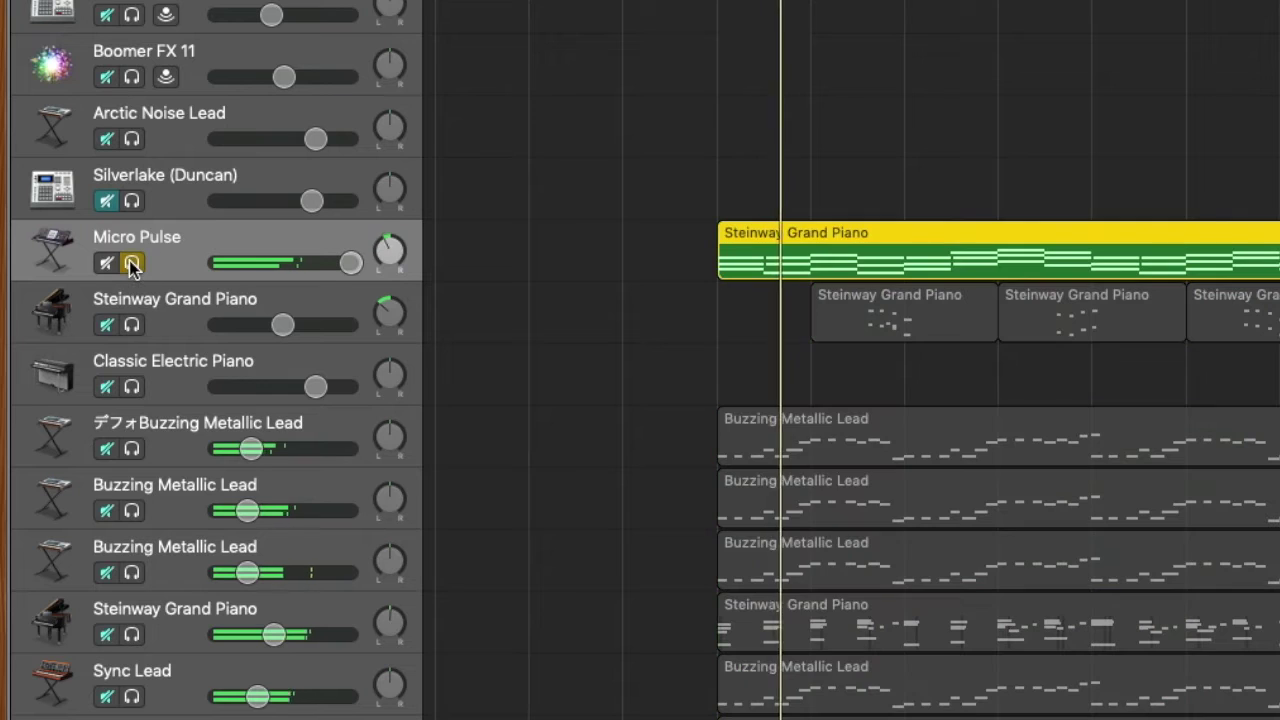
Step: View the Micro Pulse region's notes, show its Smart Controls and turn the Cutoff knob to test its effect on the sound
double_click(868, 262)
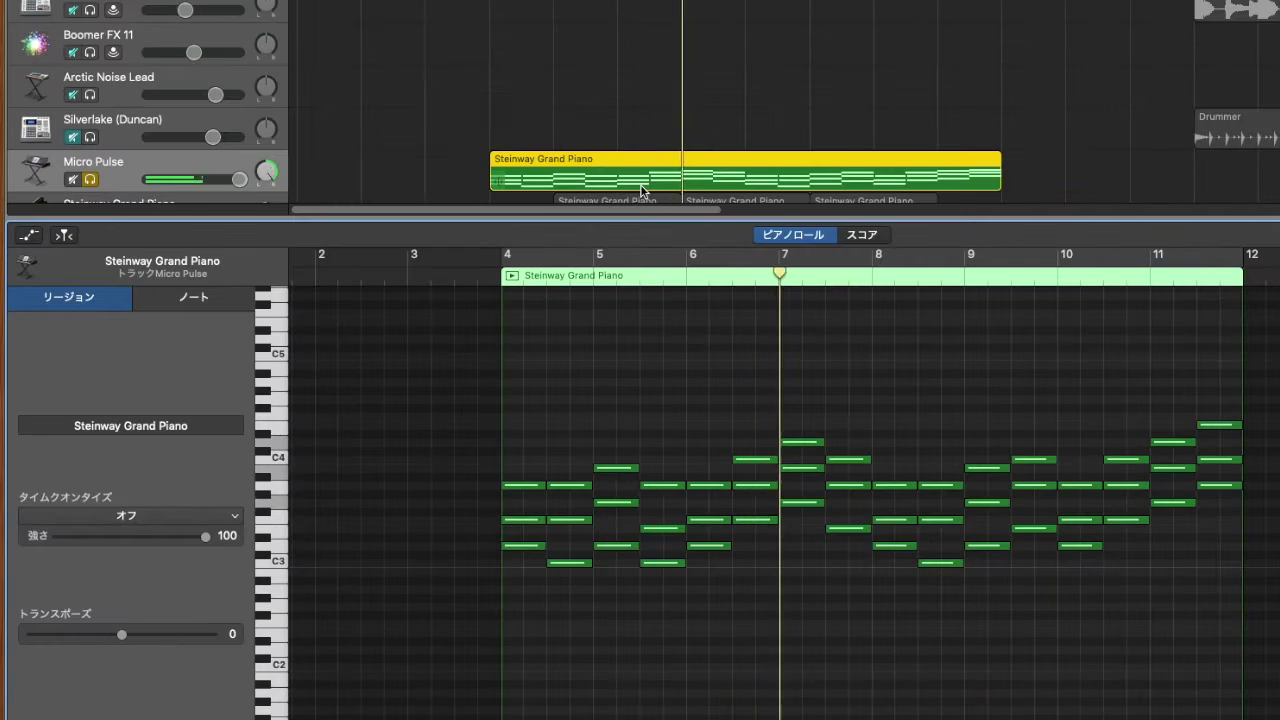
key(b)
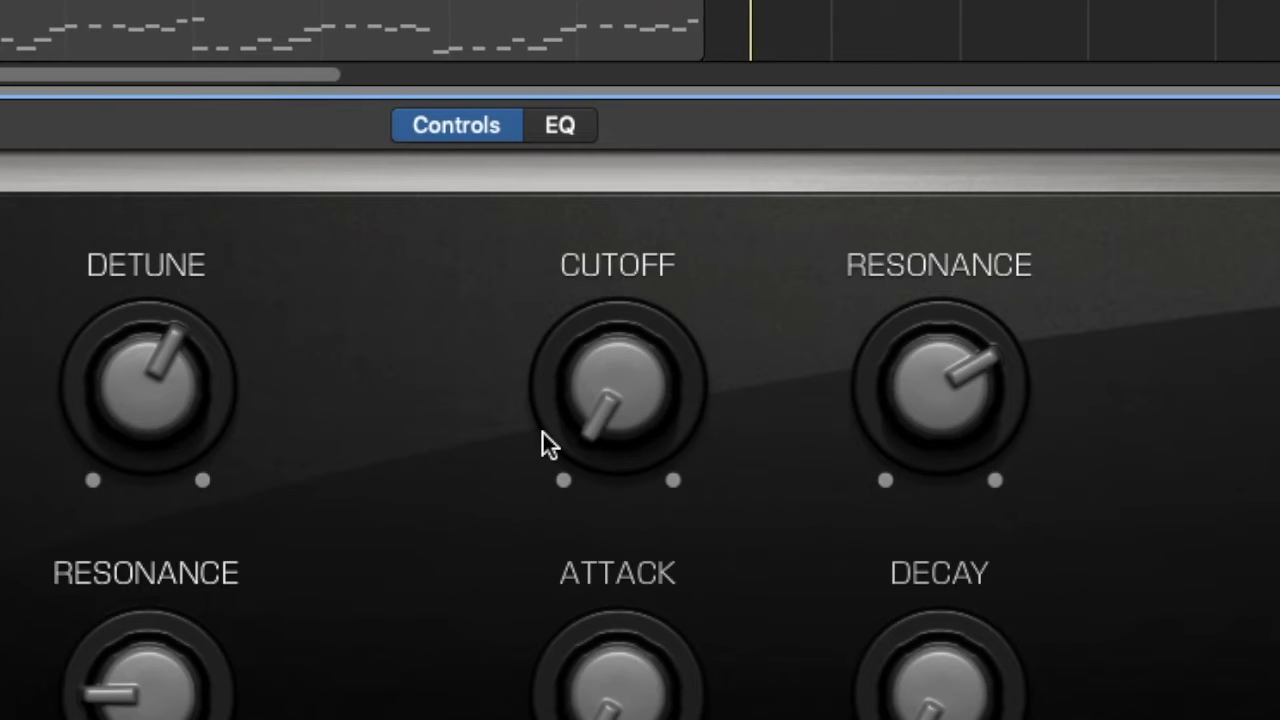
drag(605, 419, 580, 398)
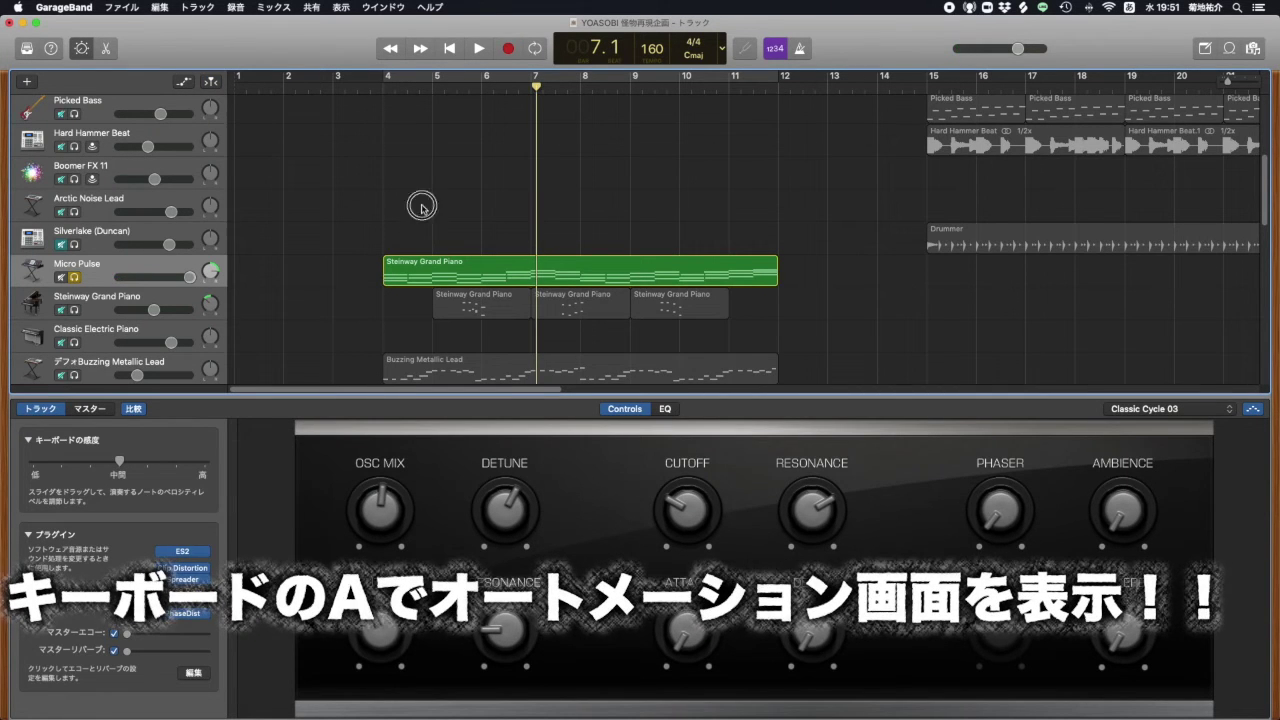
Step: Toggle the track automation view repeatedly and leave the automation lanes shown
key(a)
key(a)
key(a)
key(a)
key(a)
key(a)
key(a)
key(a)
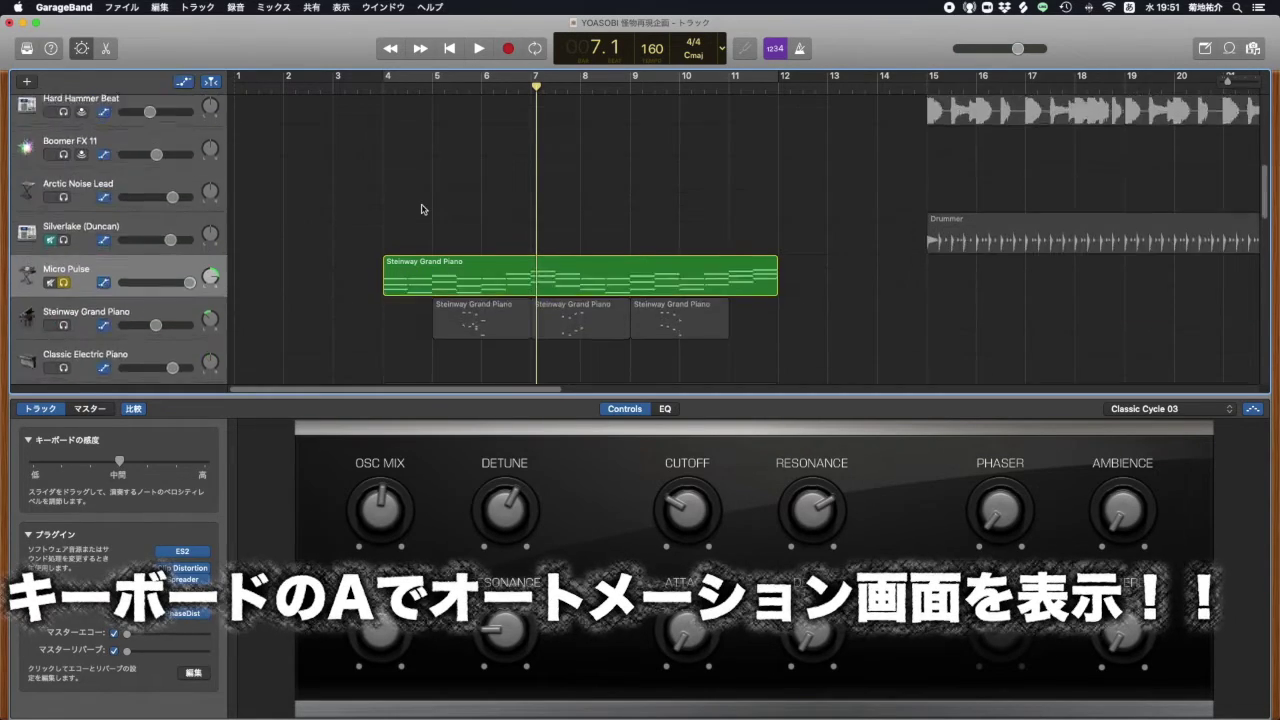
key(a)
key(a)
key(a)
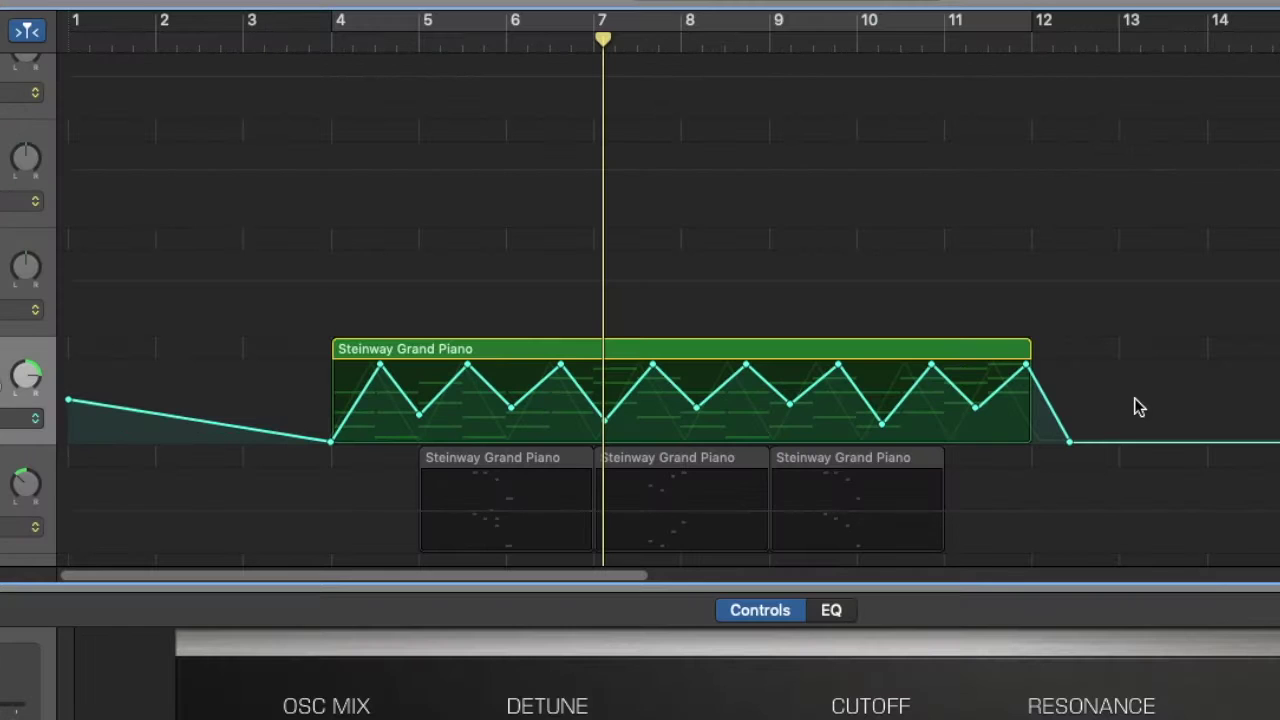
Step: Clear the existing zigzag automation curve from the Micro Pulse track and keep Cutoff (ES2: Mix+Filter) as its automation parameter
drag(1128, 401, 12, 416)
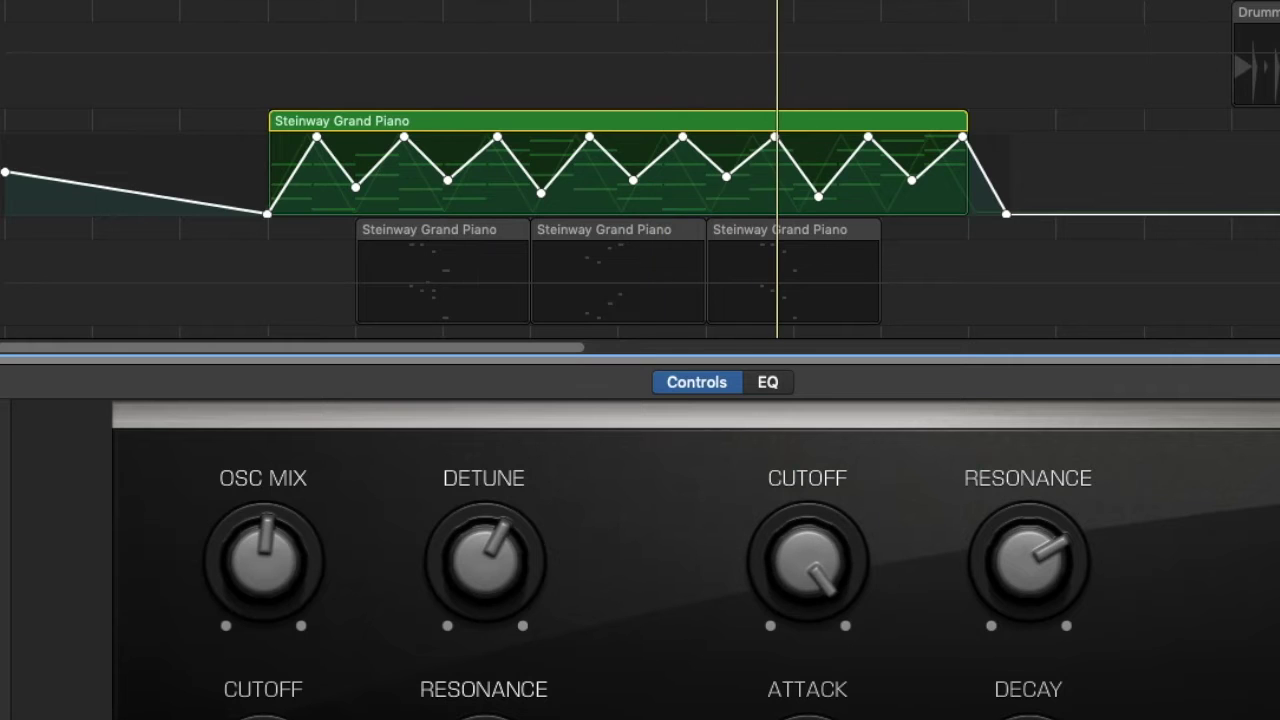
key(a)
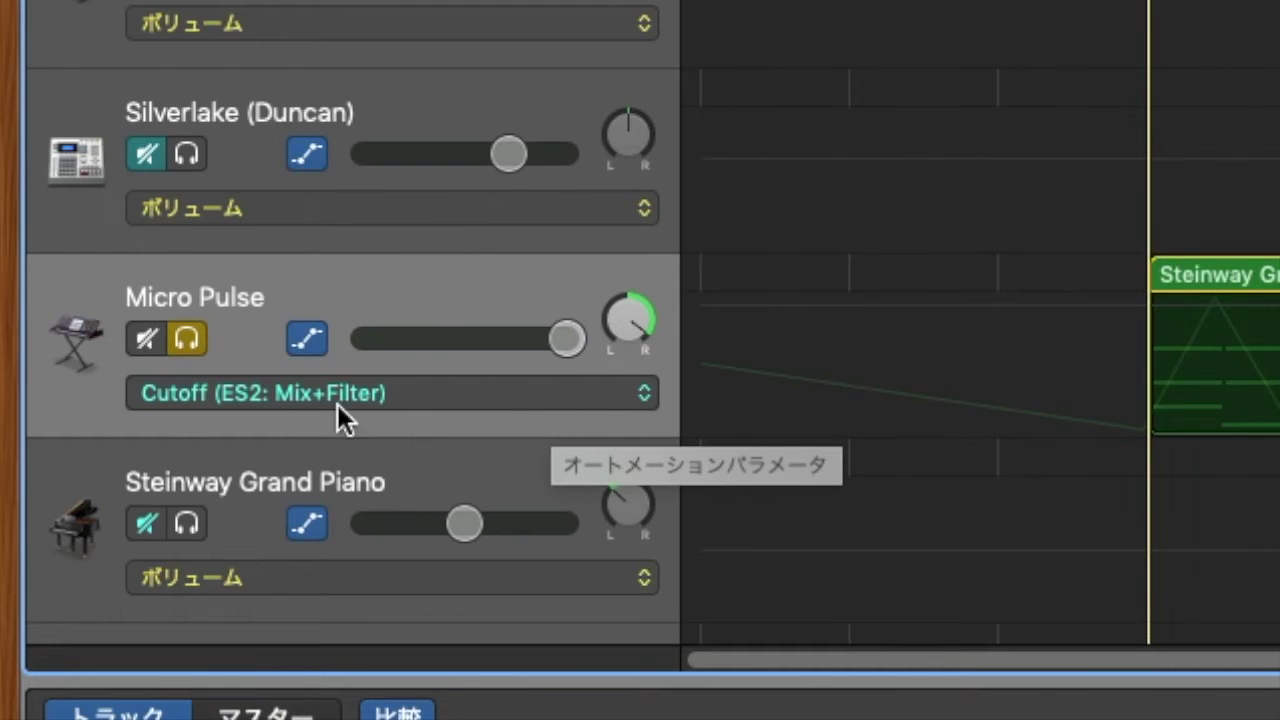
click(554, 394)
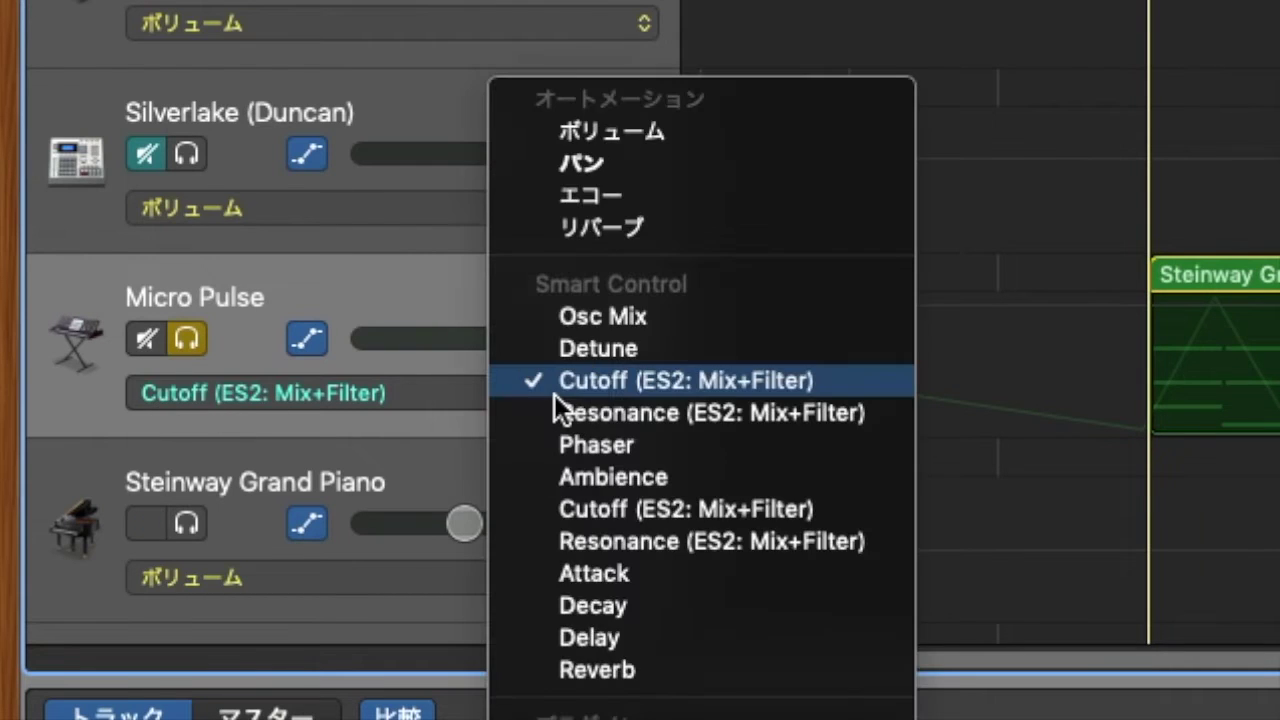
click(612, 381)
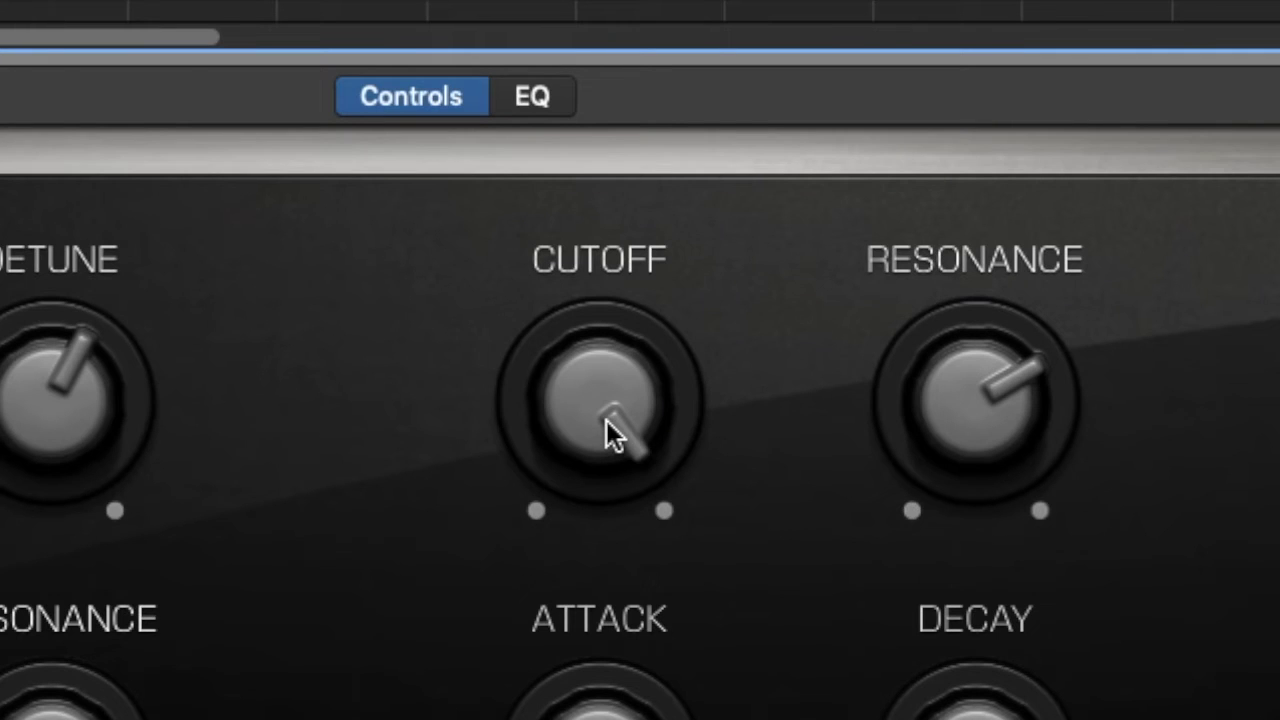
Step: Set Cutoff to about midway, add three automation points between bars 4 and 5, and raise the middle one into a peak
drag(608, 423, 654, 635)
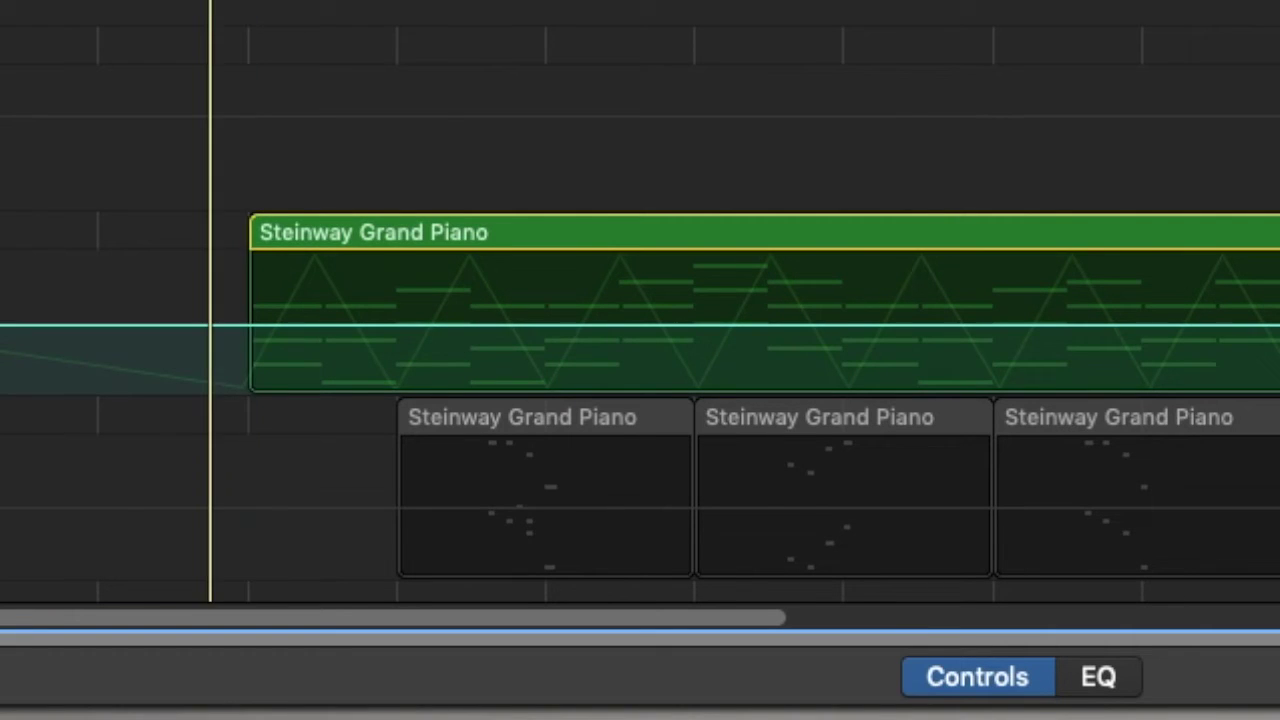
click(252, 327)
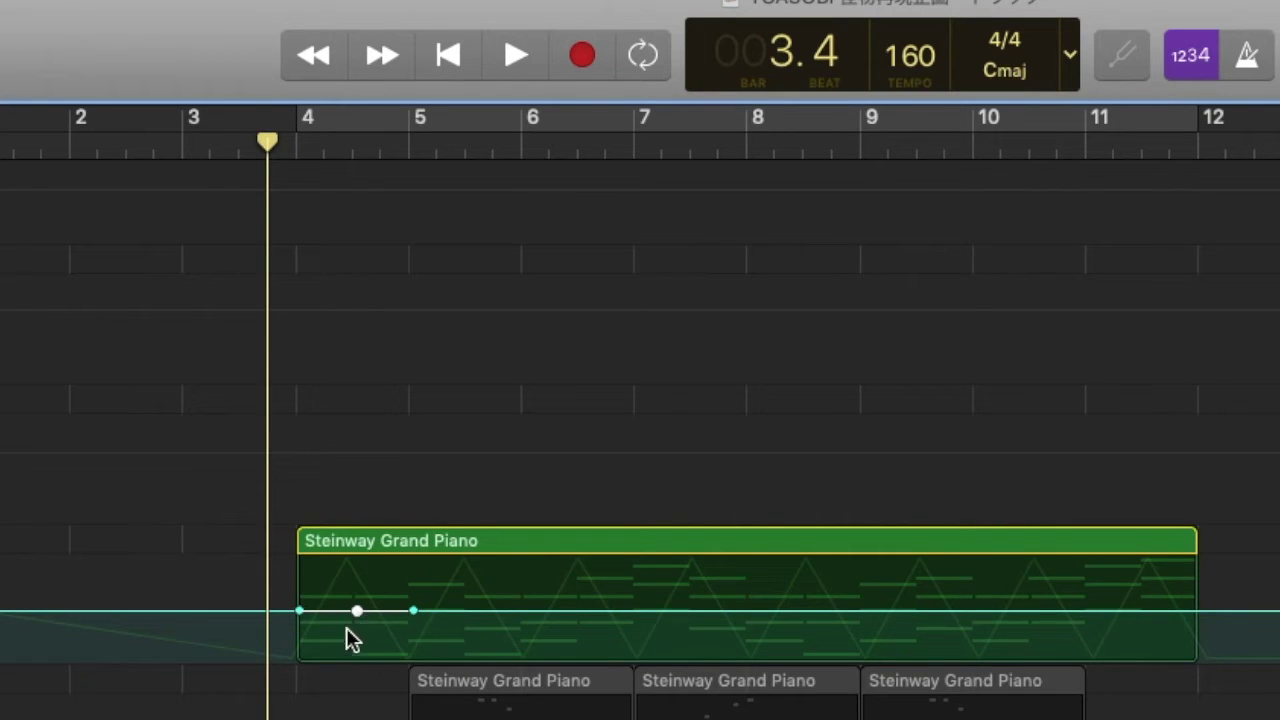
drag(357, 611, 357, 563)
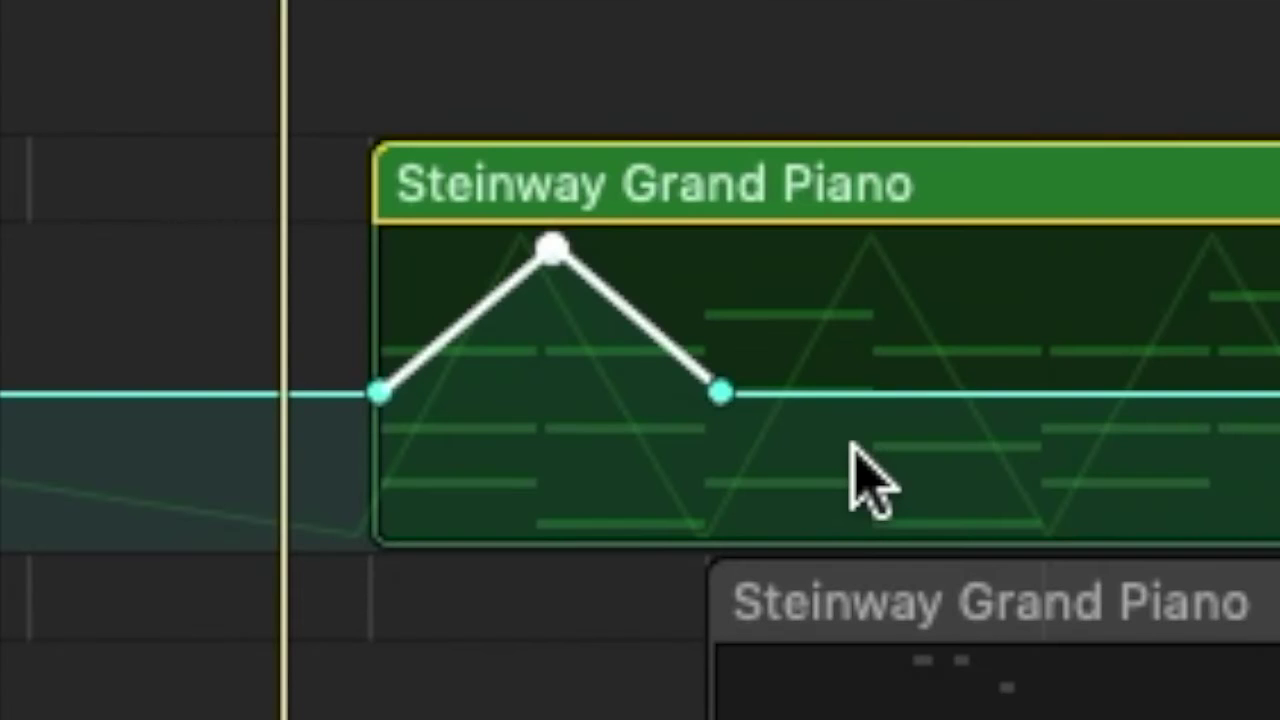
click(815, 352)
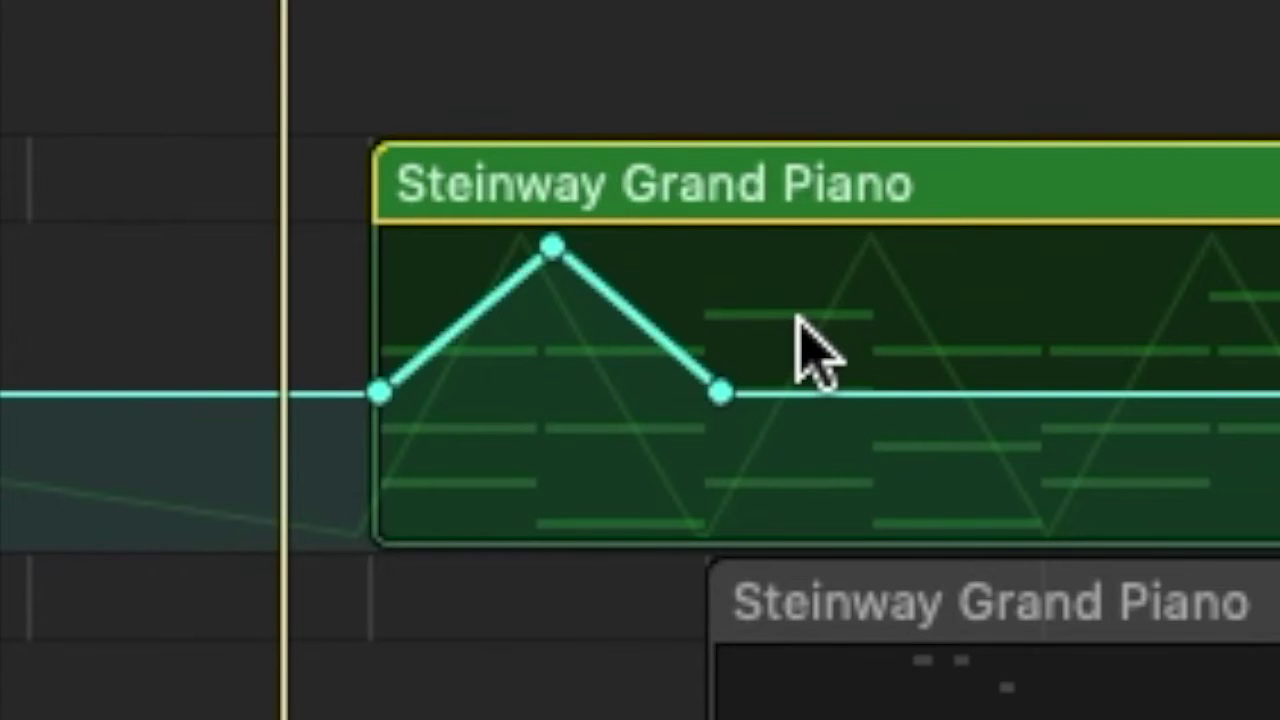
Step: Copy the three-point Cutoff peak between bars 4 and 5 and paste it at the start of bar 5
drag(797, 320, 360, 285)
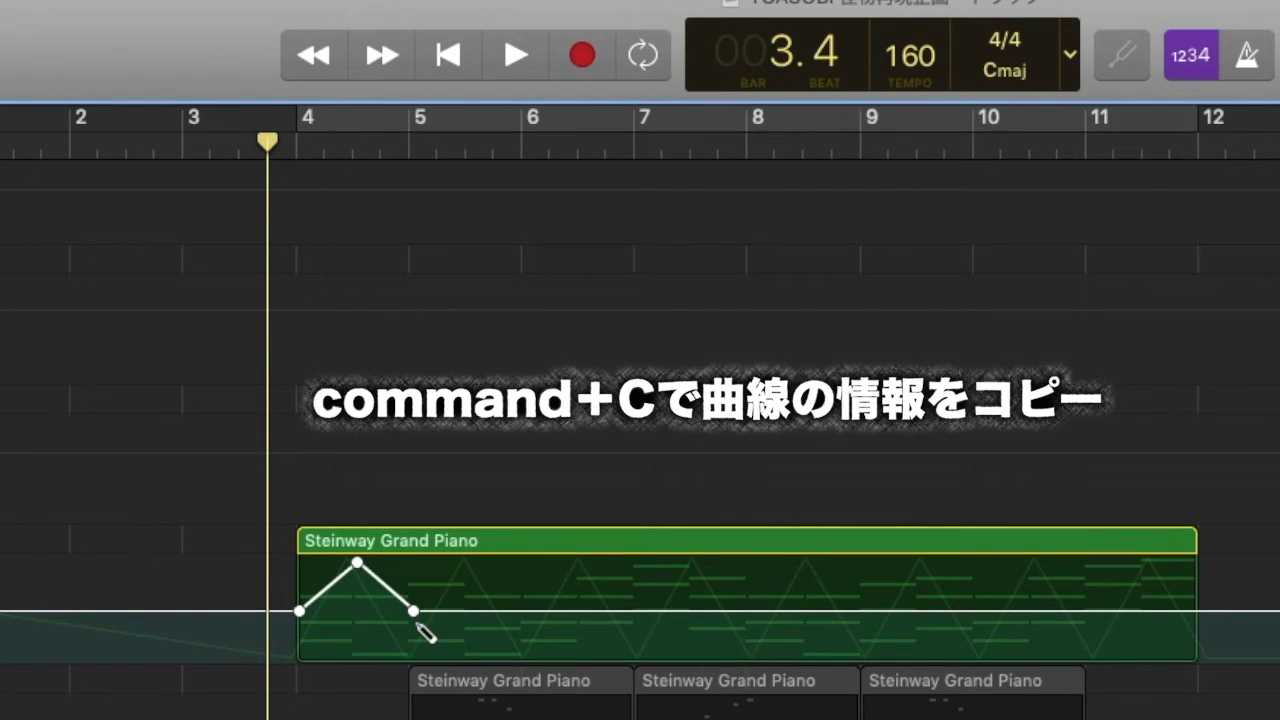
click(303, 142)
drag(303, 142, 413, 161)
key(super+Right)
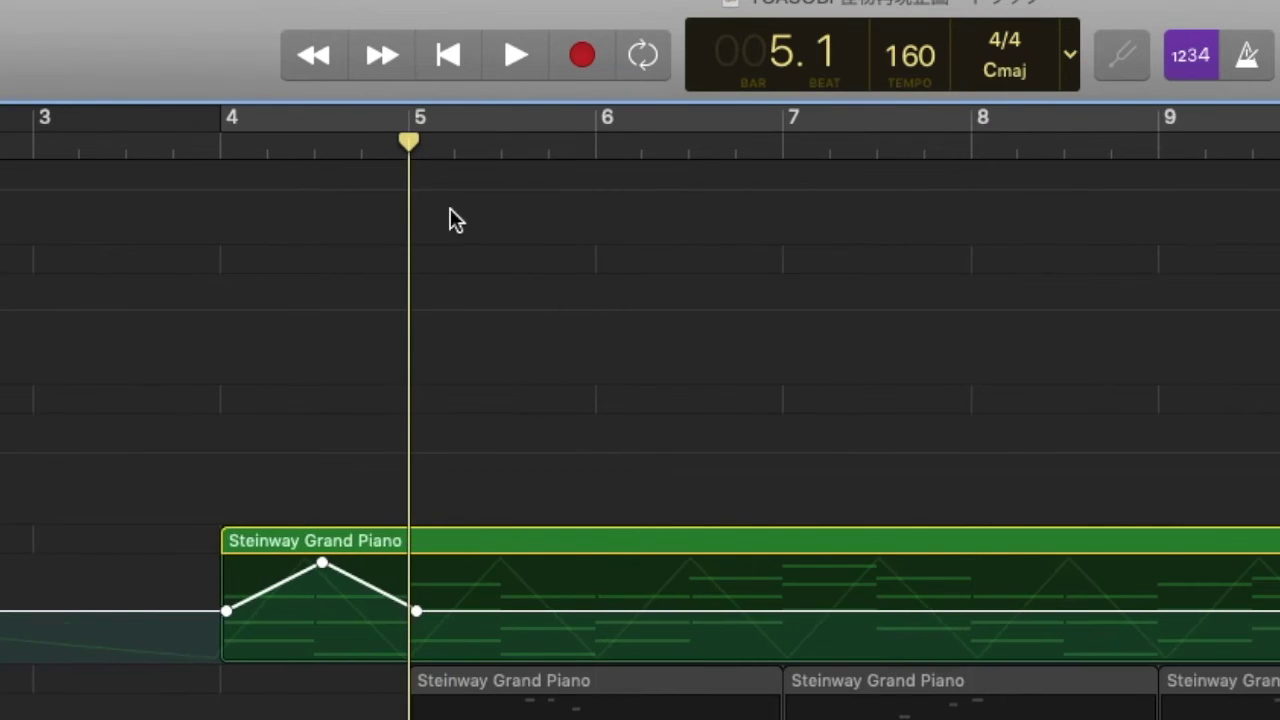
click(420, 150)
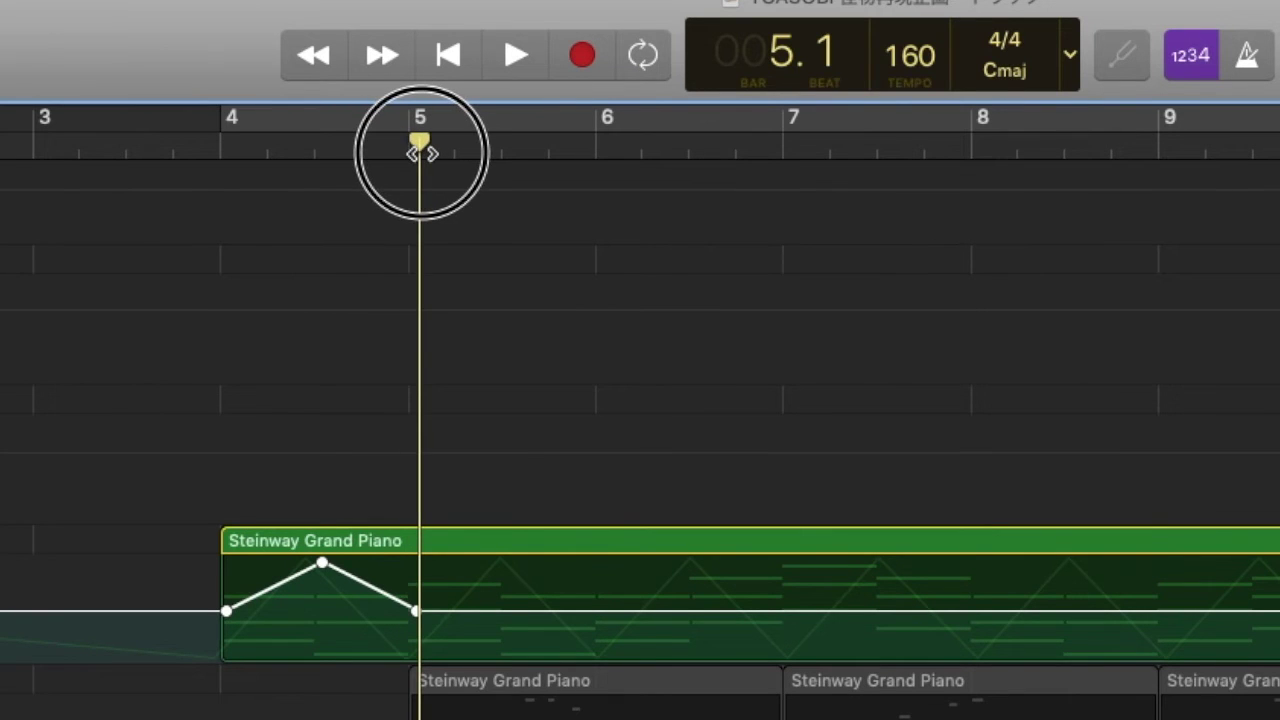
key(super+v)
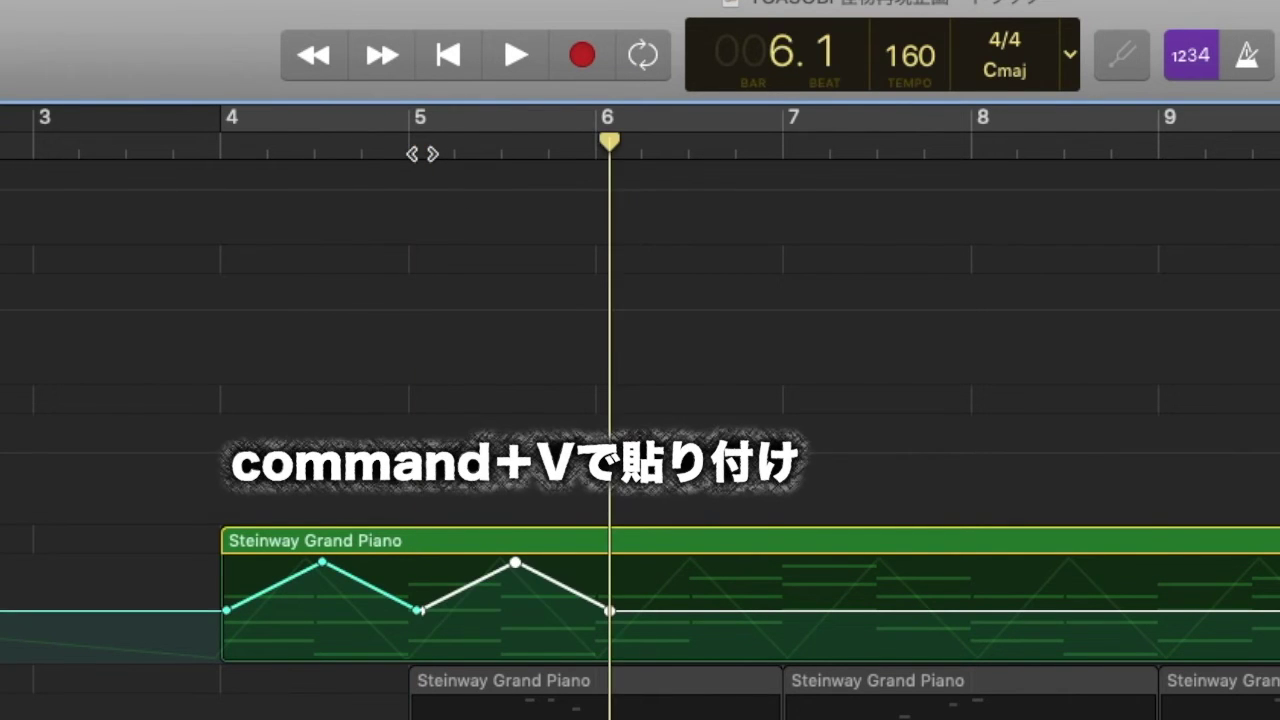
Step: Paste the copied Cutoff peak six more times in succession so the zigzag curve continues from bar 6 to bar 12
key(super+v)
key(super+v)
key(super+v)
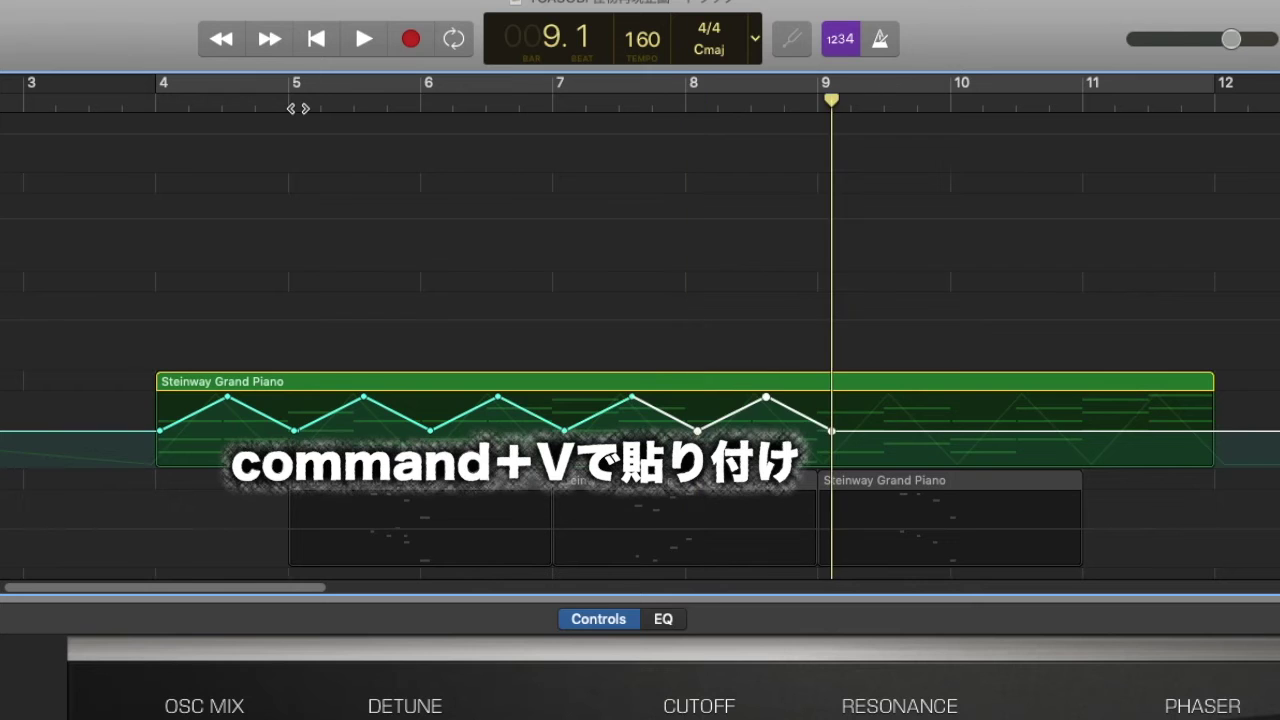
key(super+v)
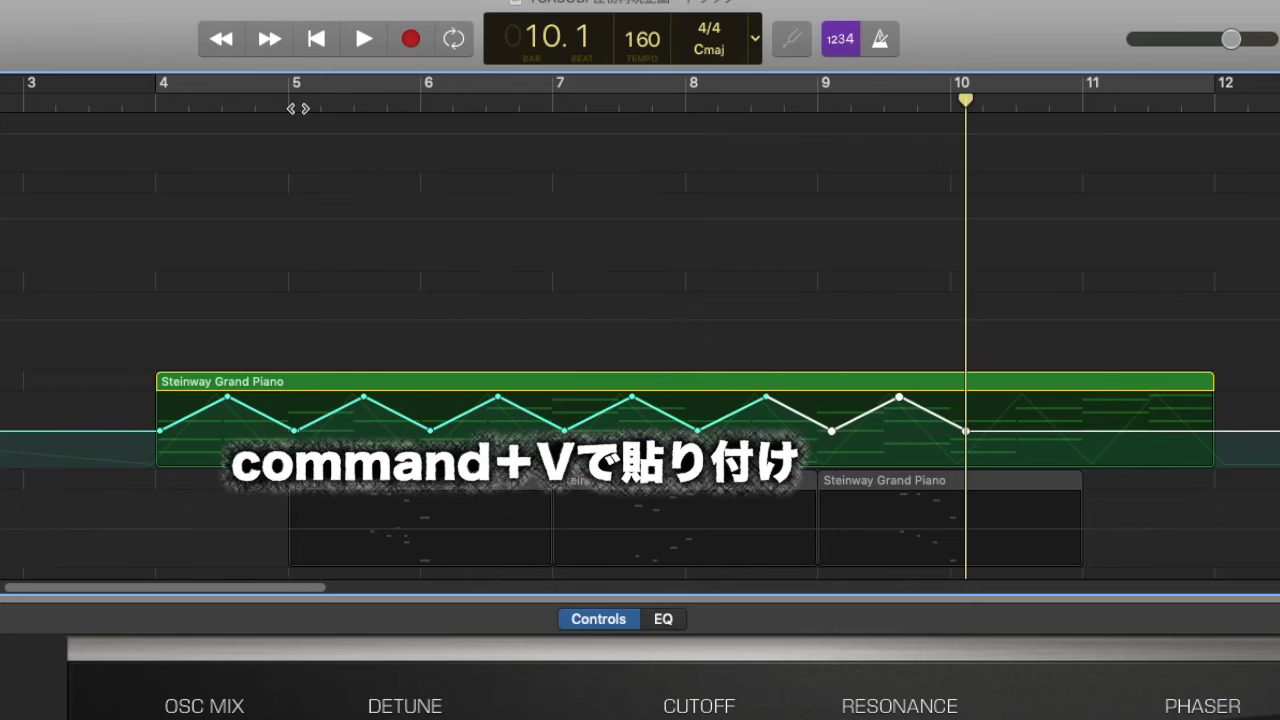
key(super+v)
key(super+v)
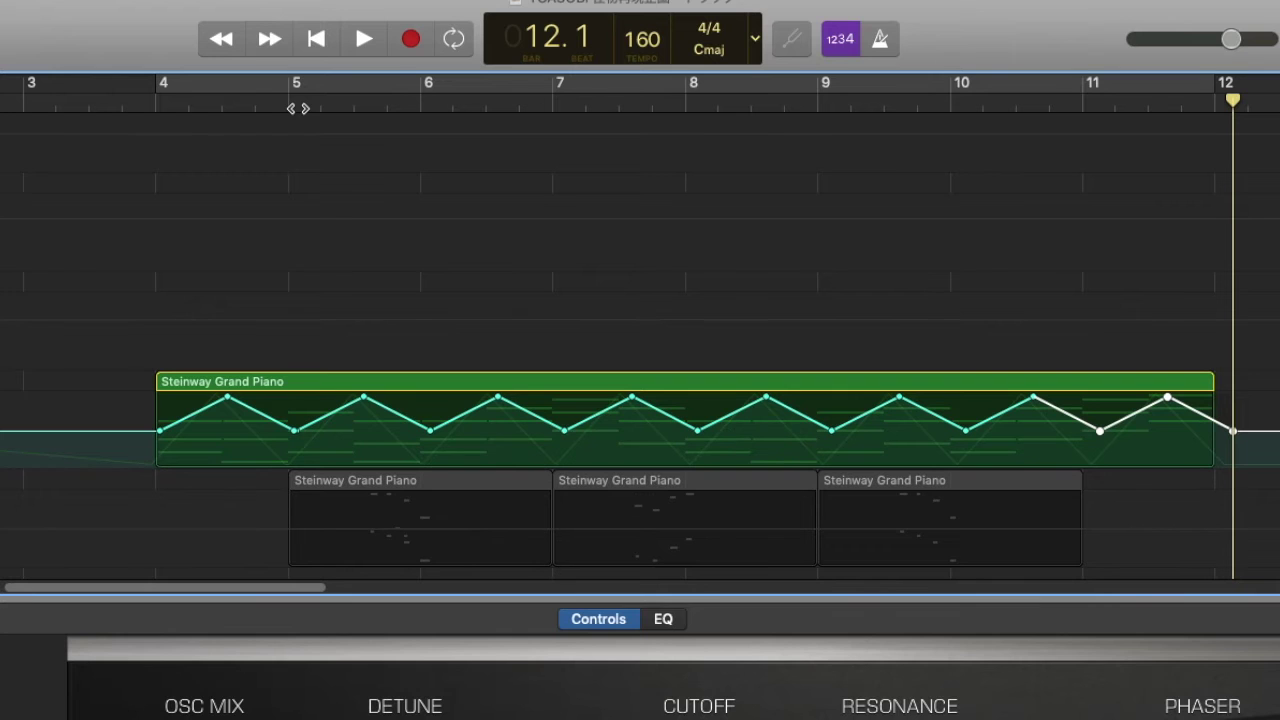
Step: Try shifting the Cutoff point at bar 5 to about 5.3, and play the Micro Pulse region from just before bar 4
drag(297, 431, 363, 430)
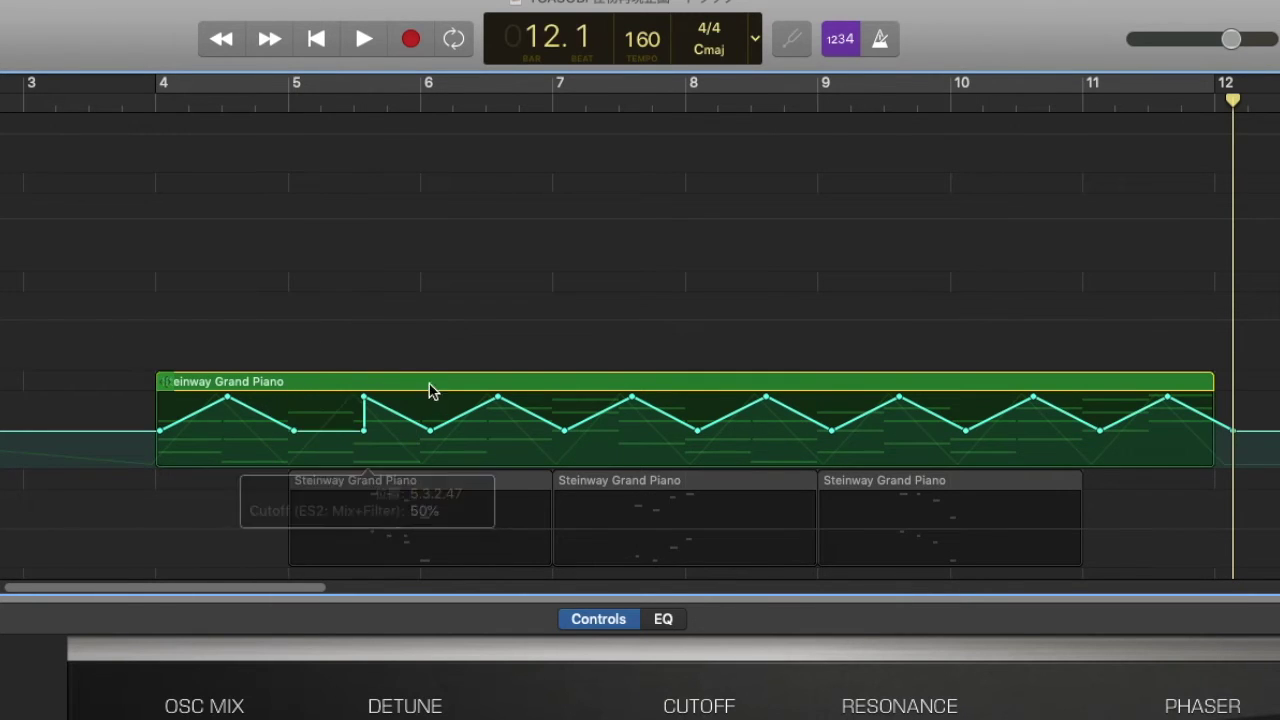
click(135, 104)
key(space)
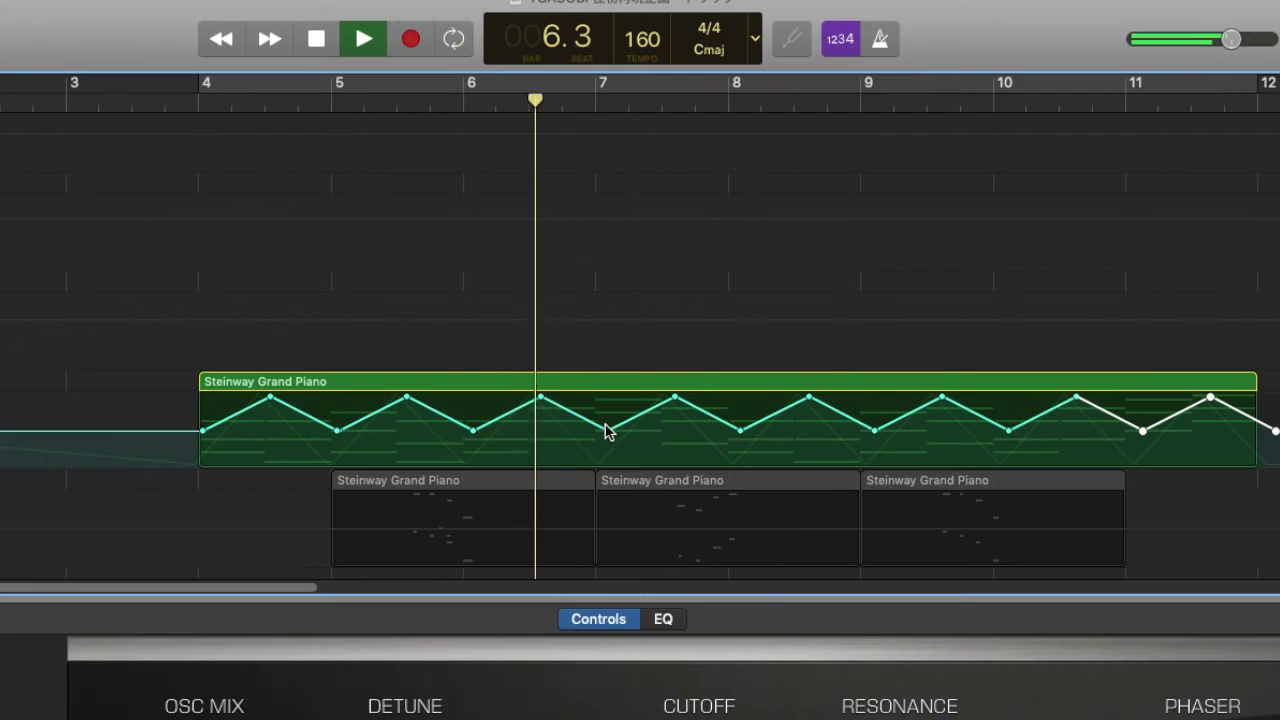
key(space)
Step: Lower the Cutoff points near bars 7 and 8 to about 16% and 22%, add points around bar 8, and shift the following peak beyond bar 10
click(609, 434)
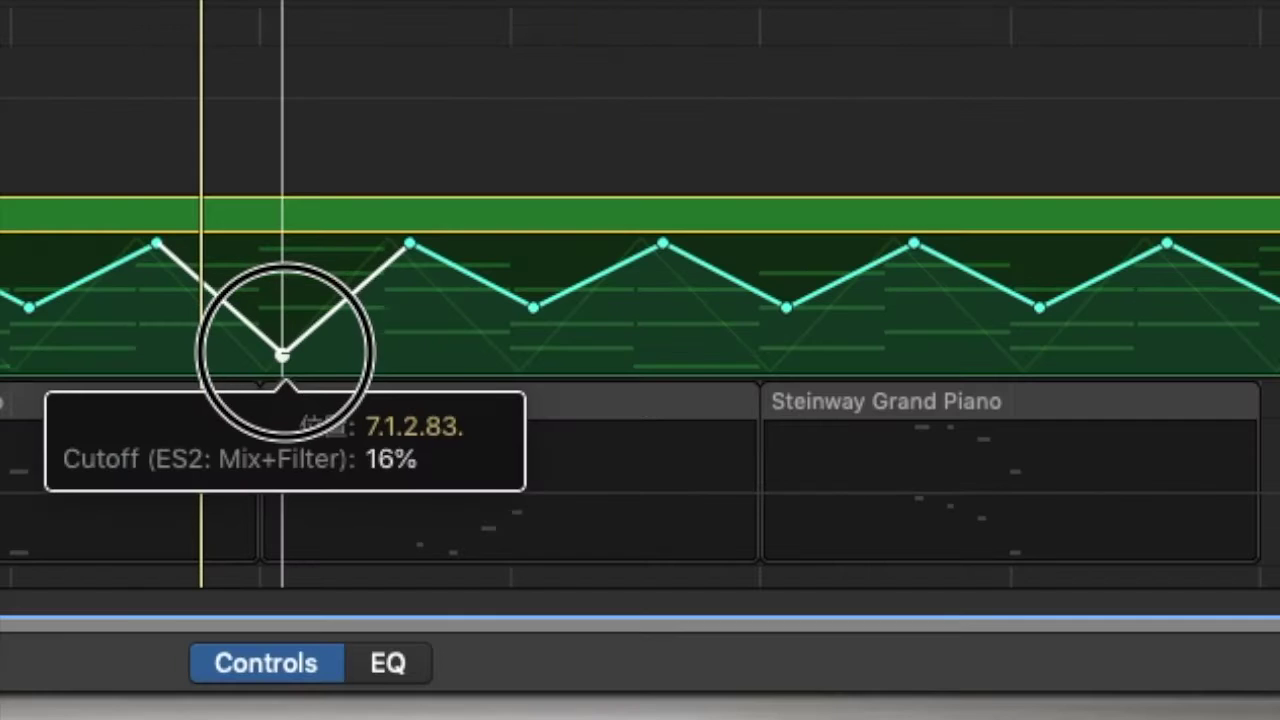
drag(534, 306, 534, 345)
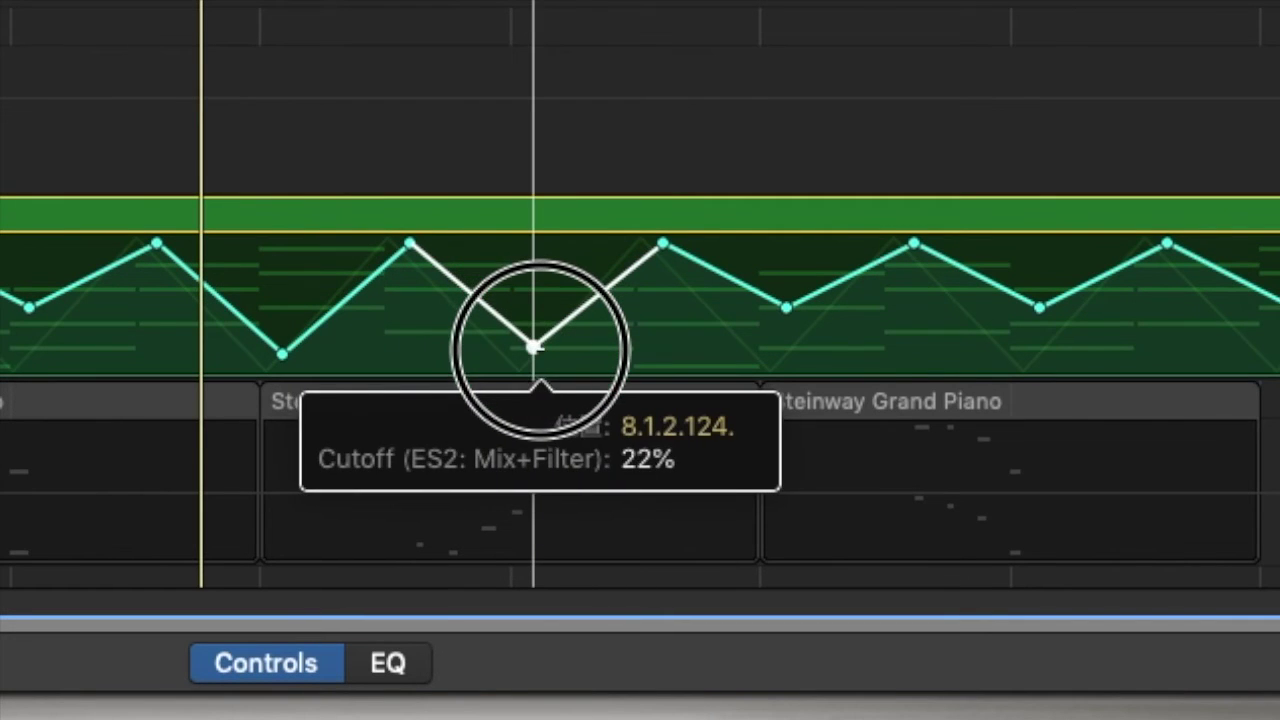
drag(470, 296, 470, 262)
click(594, 295)
drag(594, 295, 593, 353)
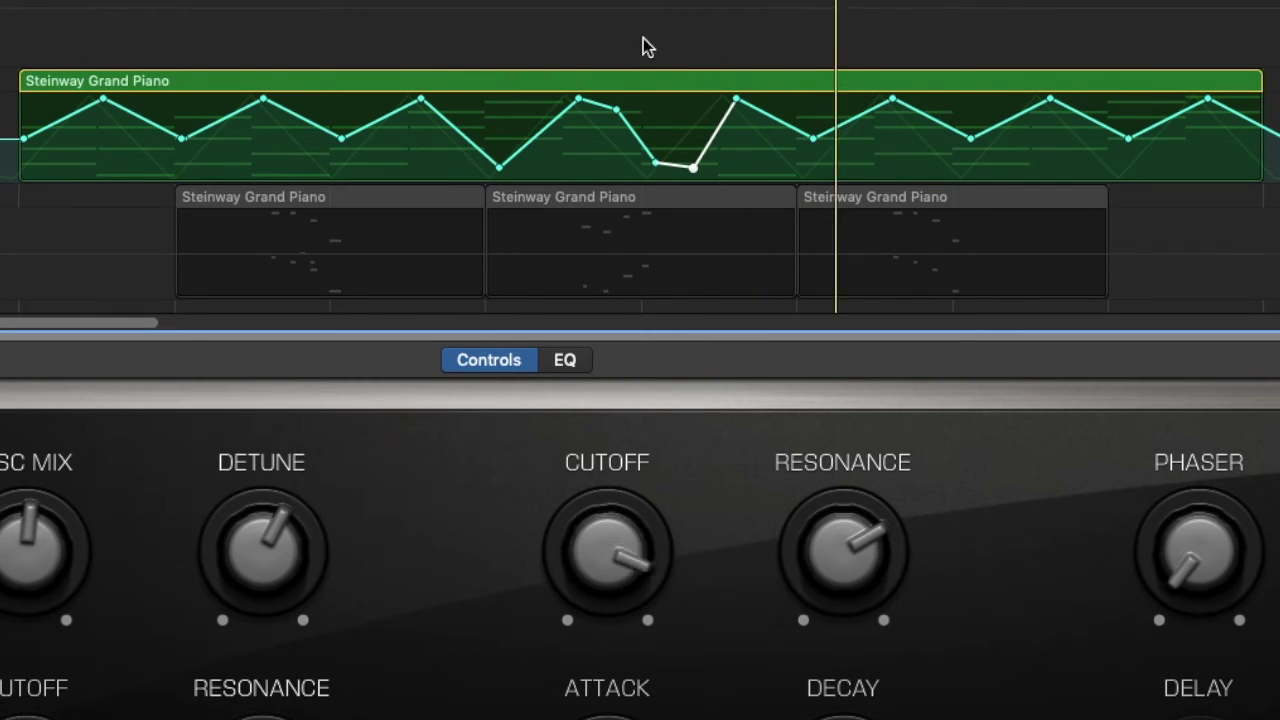
drag(736, 100, 1051, 99)
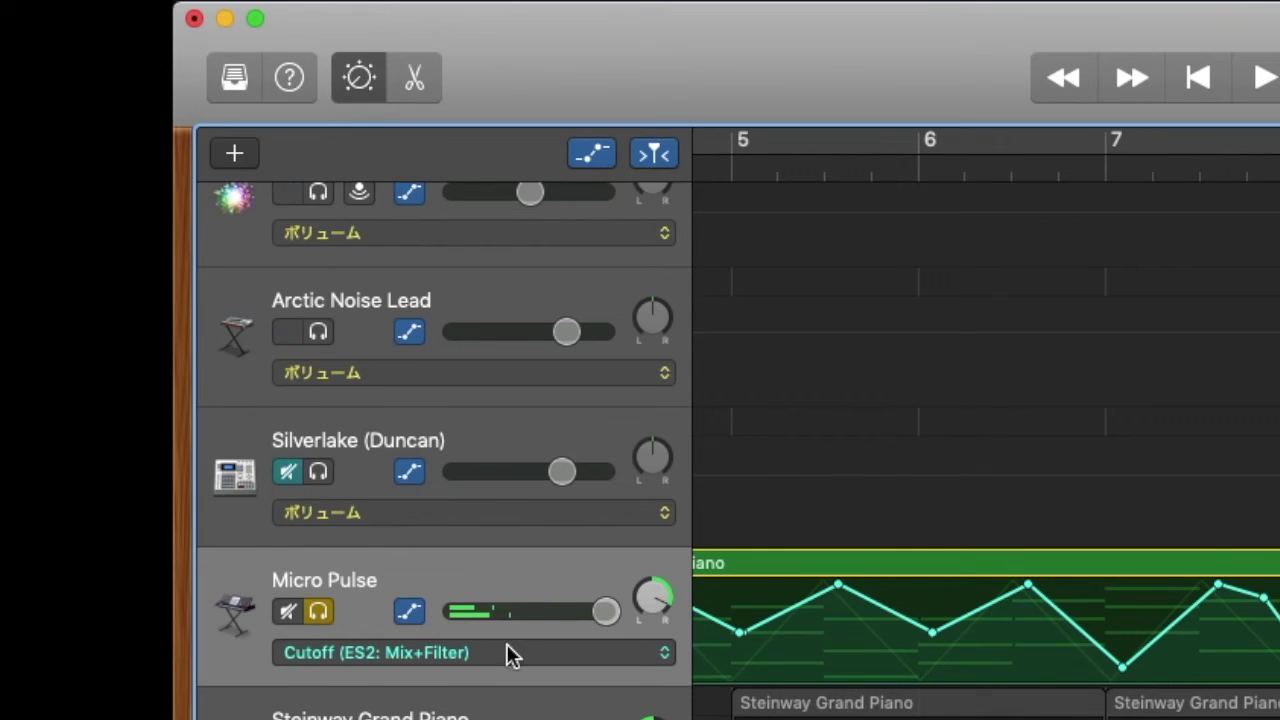
Step: Switch the Micro Pulse track's automation parameter to パン (Pan)
click(520, 650)
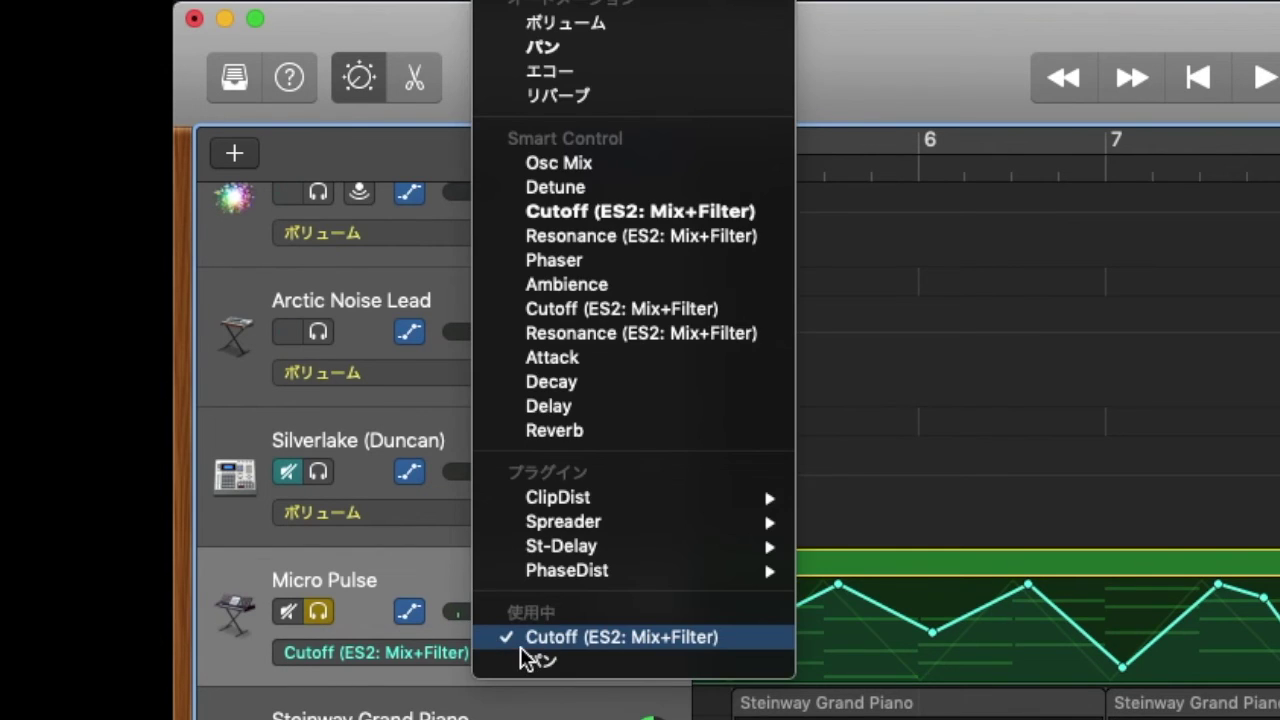
click(564, 47)
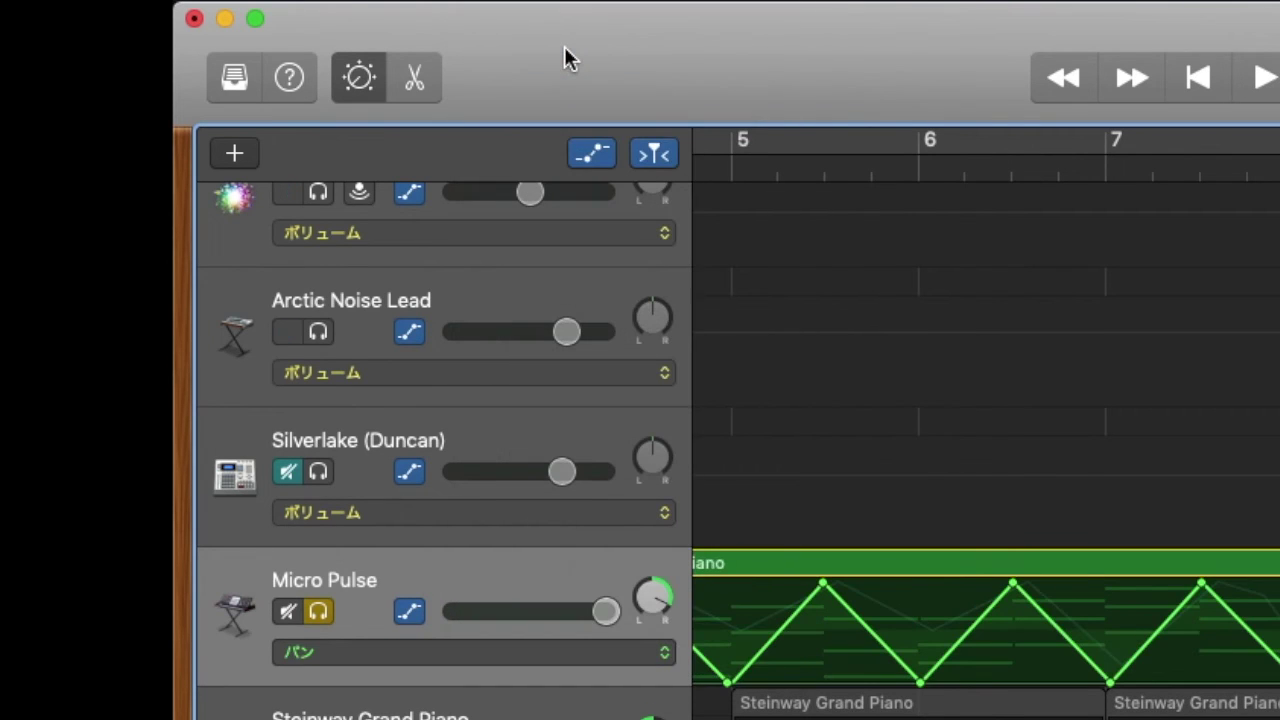
scroll(826, 610, left, 5)
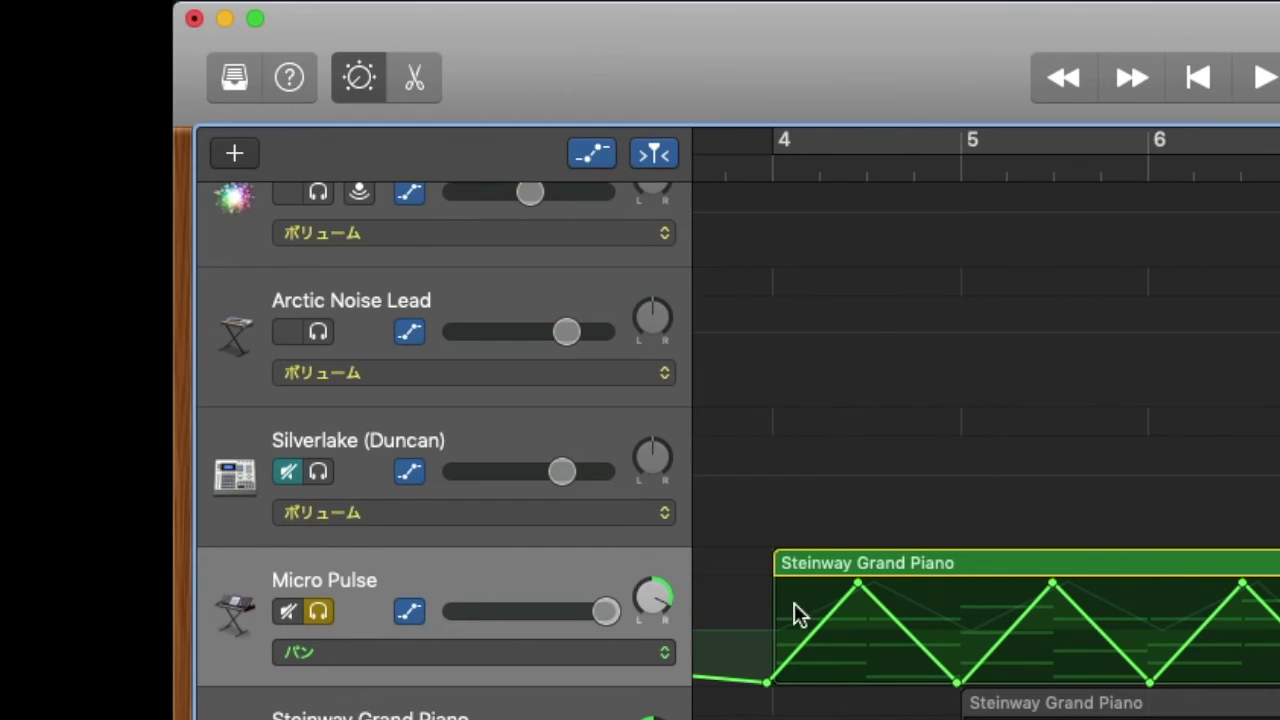
Step: Raise the Pan point just before bar 4 to roughly the middle and place a point slightly above the middle at bar 5
drag(663, 620, 660, 700)
drag(695, 640, 767, 640)
click(957, 683)
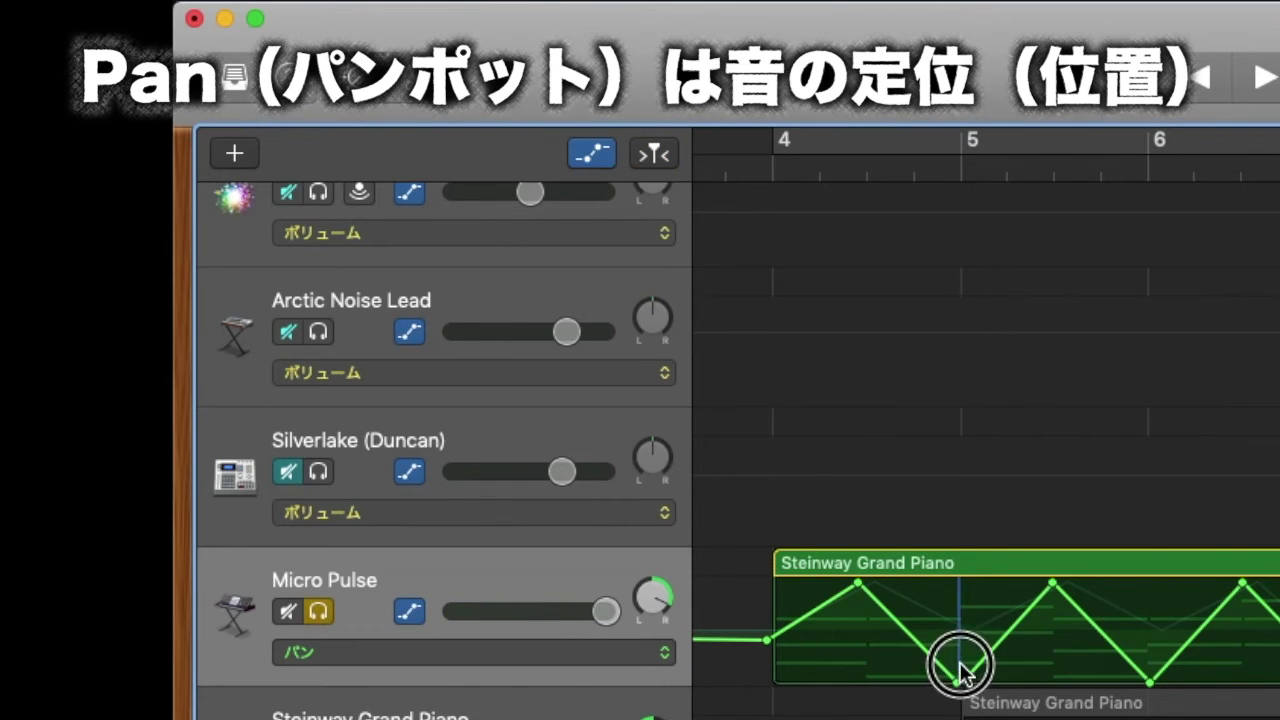
drag(960, 679, 962, 624)
Step: Play the Micro Pulse region from bar 4 to hear the edited panning
scroll(850, 337, left, 2)
click(851, 177)
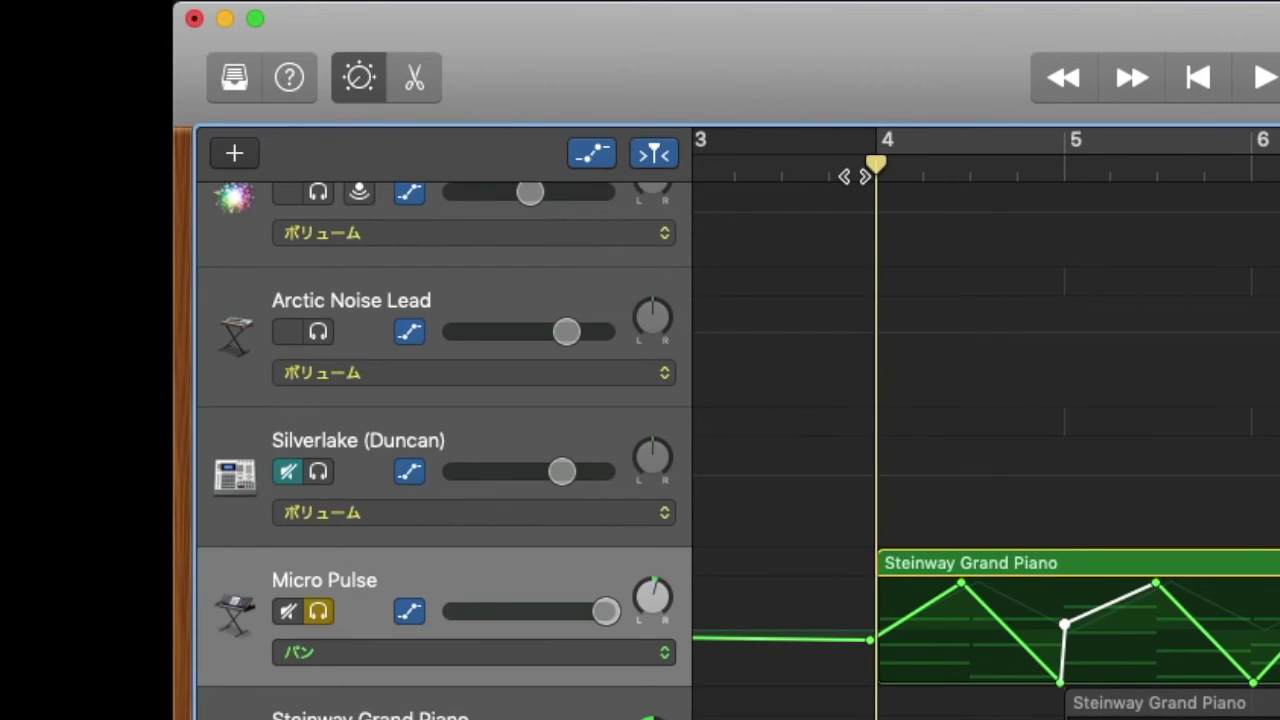
key(space)
scroll(854, 177, left, 2)
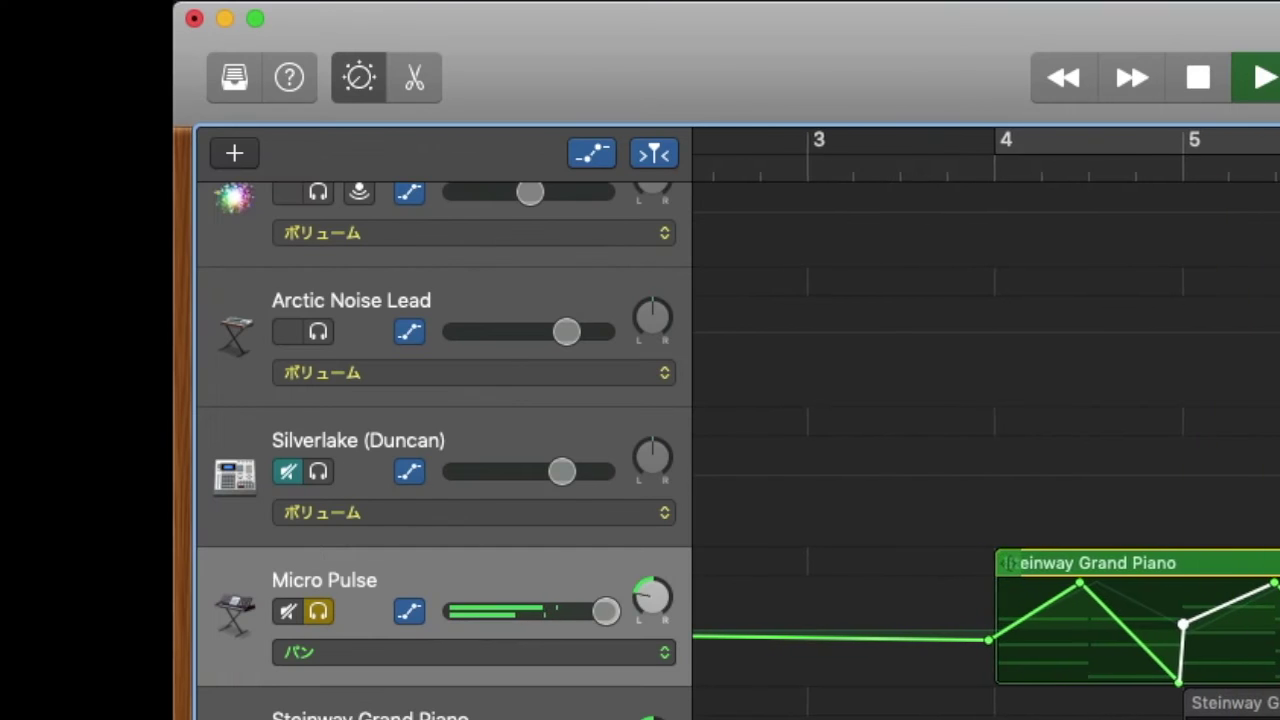
key(space)
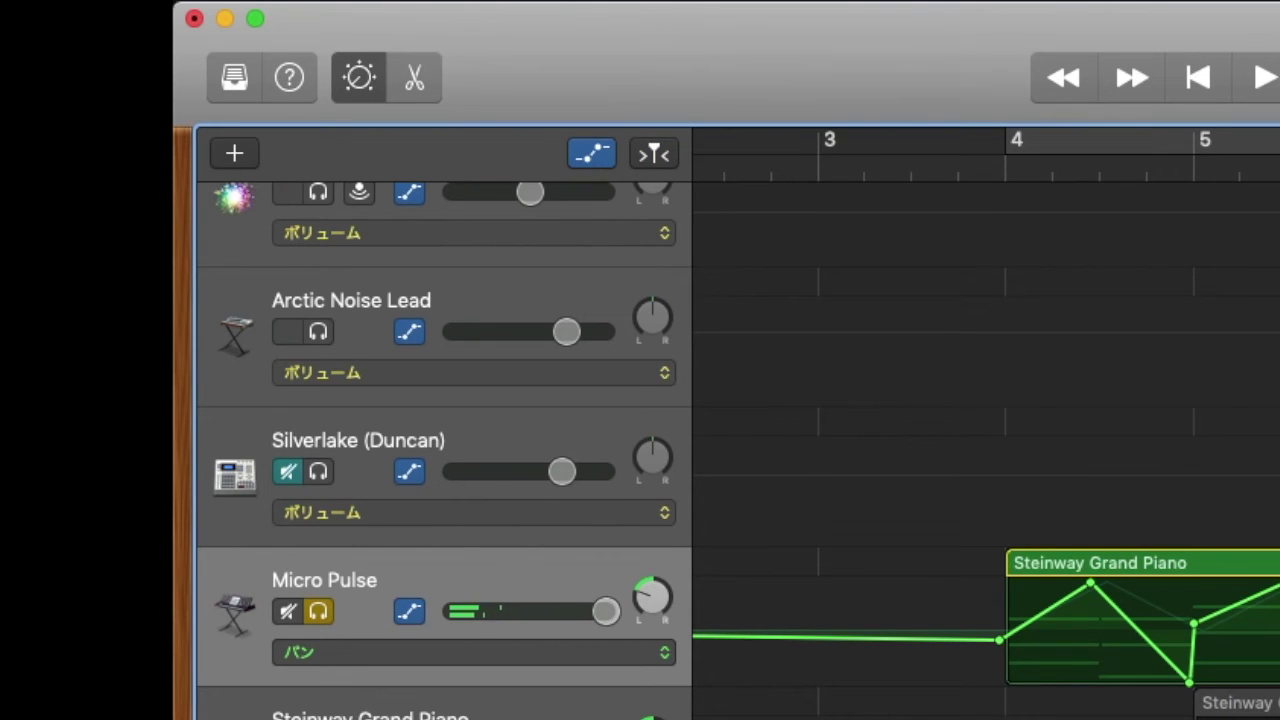
Step: Switch Micro Pulse automation to リバーブ (Reverb) and draw a rise from early bar 4 to a peak mid-bar 6, falling to zero late in bar 7
click(664, 652)
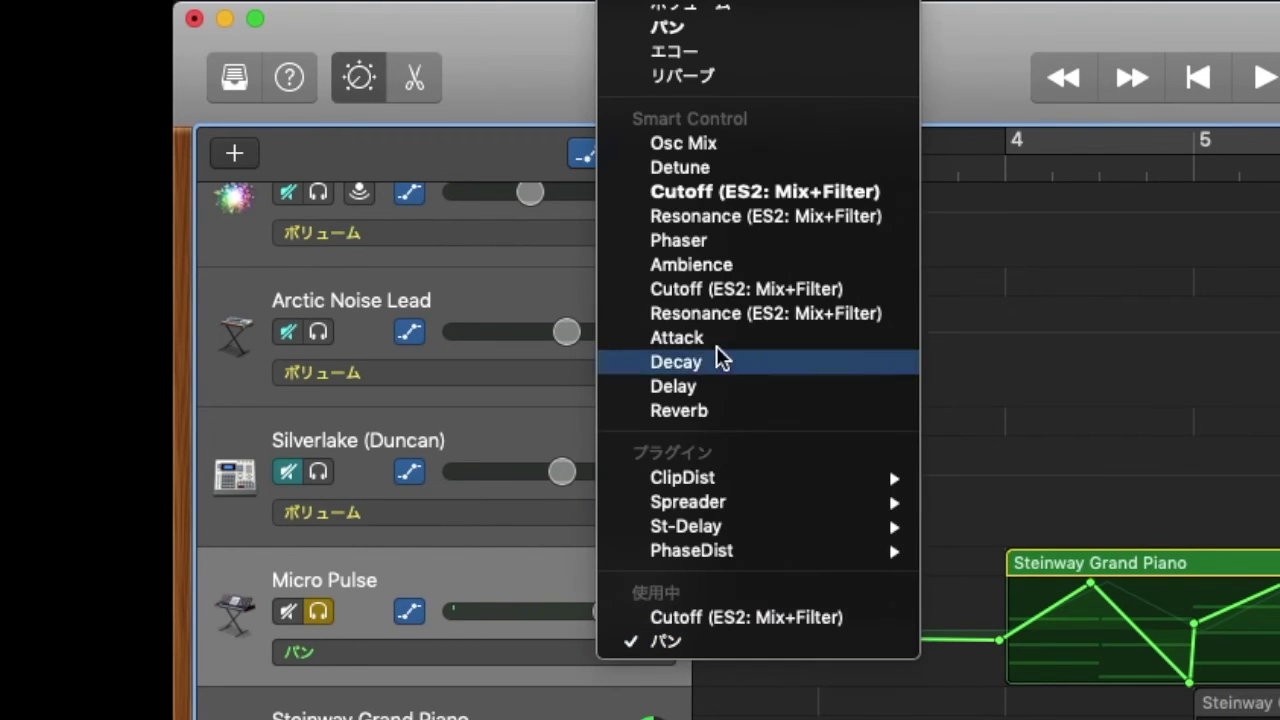
click(716, 90)
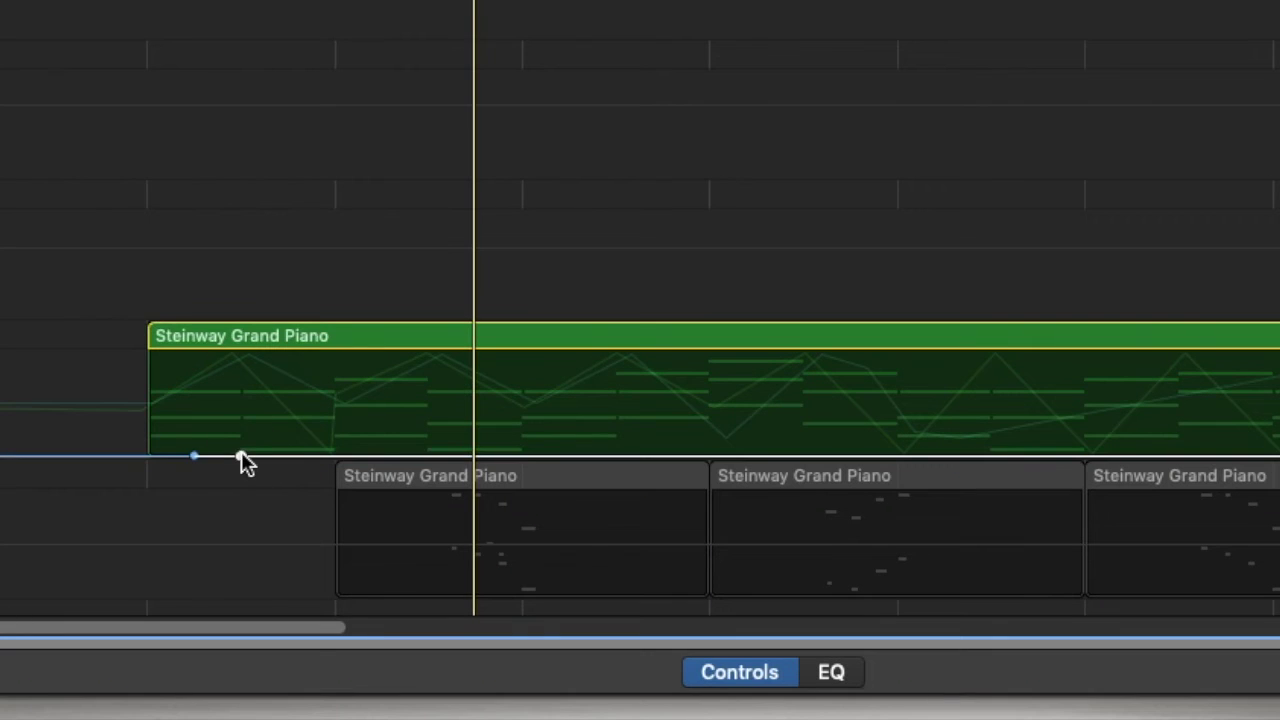
drag(241, 456, 845, 456)
scroll(640, 400, left, 5)
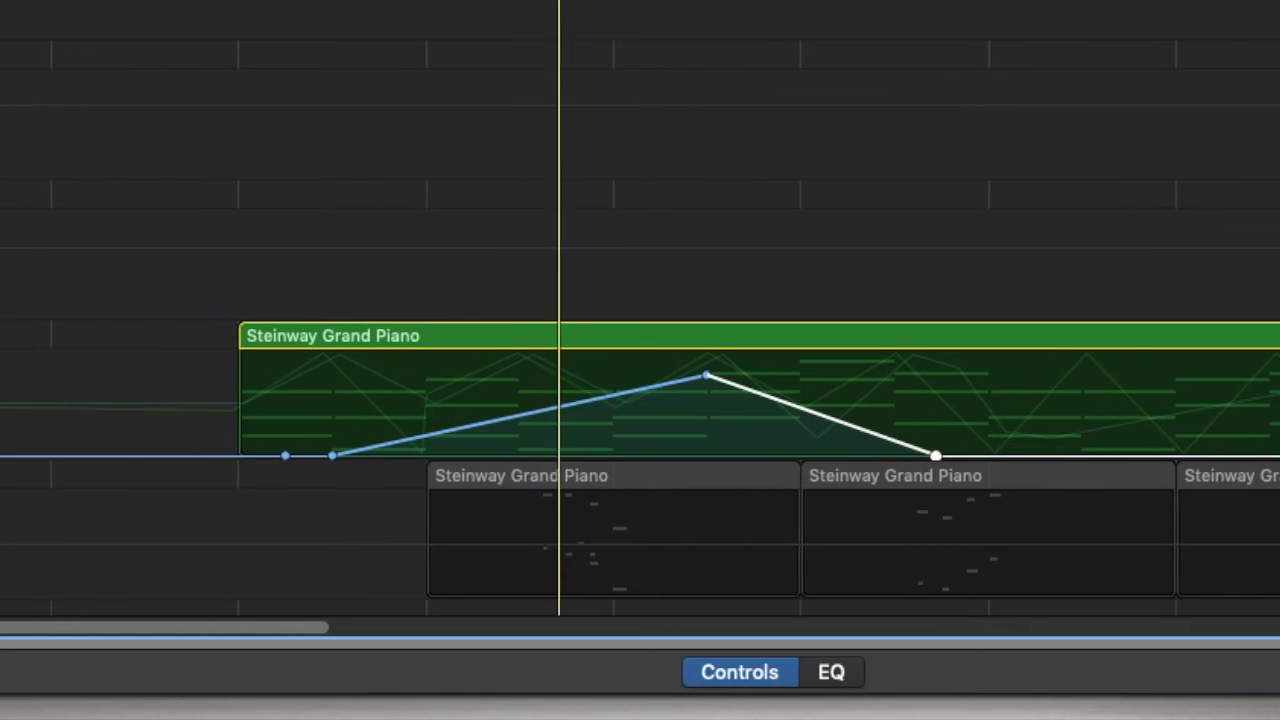
scroll(640, 400, left, 5)
scroll(640, 400, left, 1)
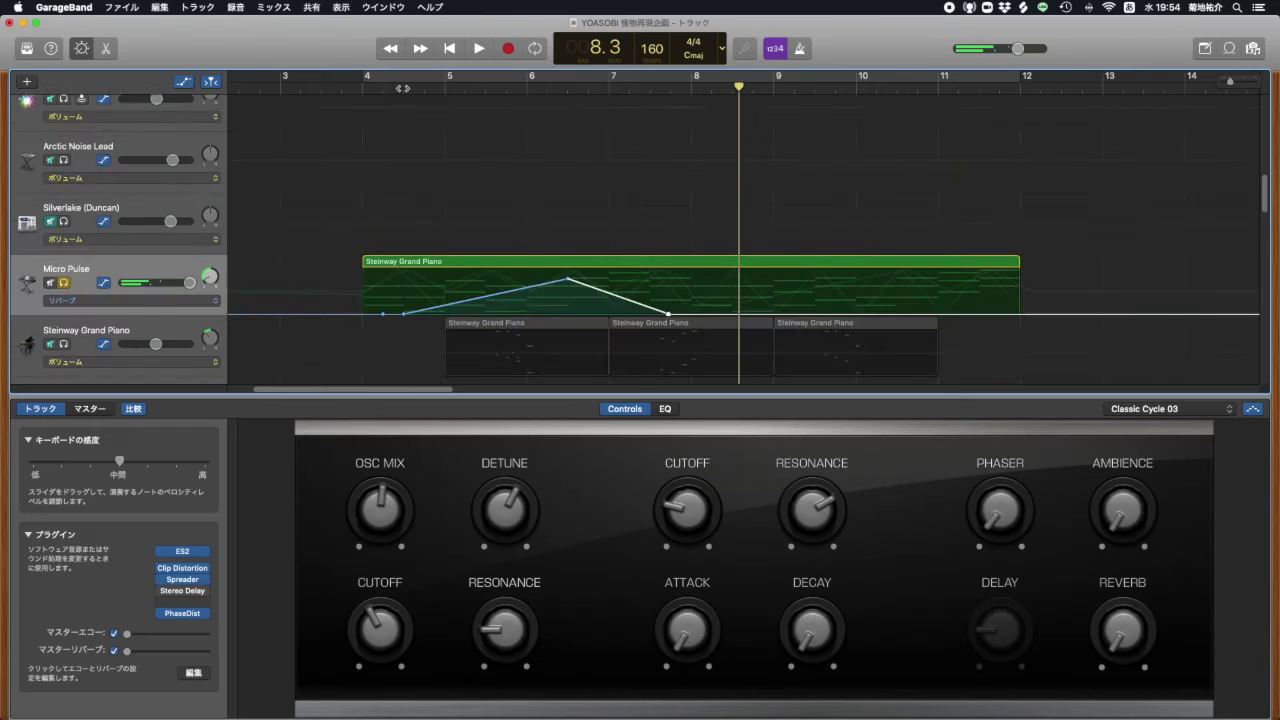
Step: Hide the automation lanes and turn off solo on the Micro Pulse track
key(a)
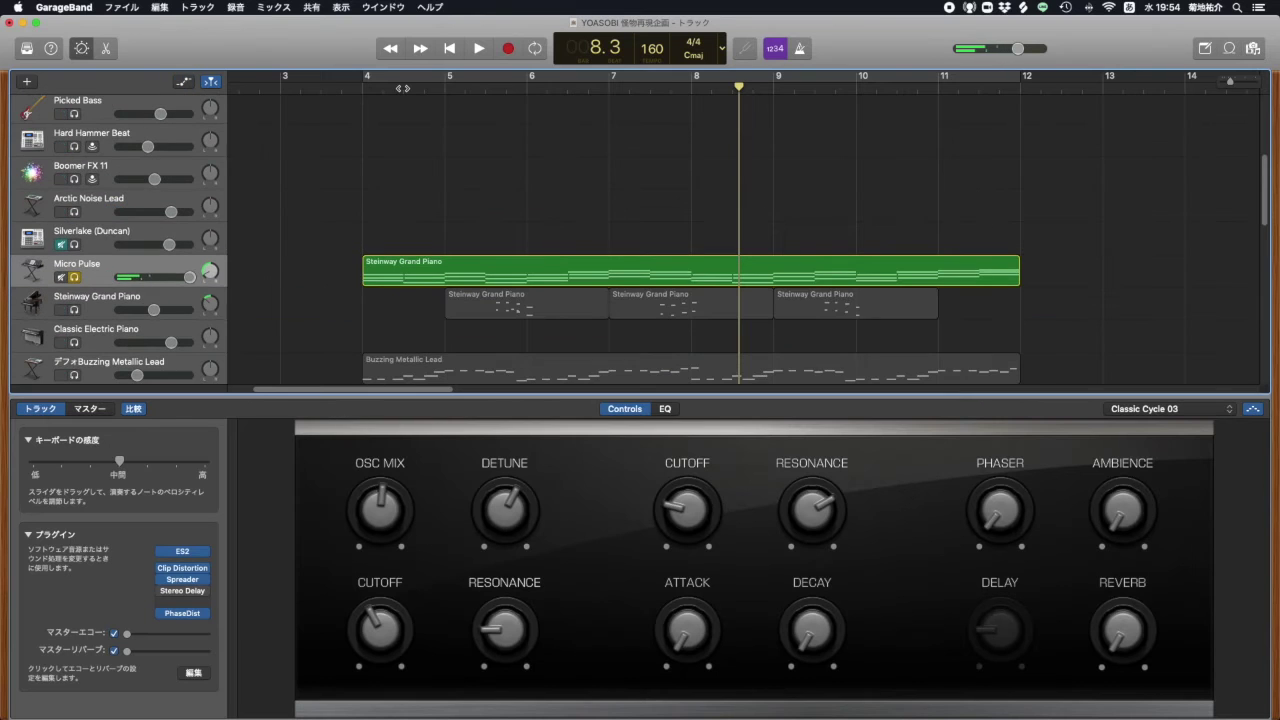
click(74, 277)
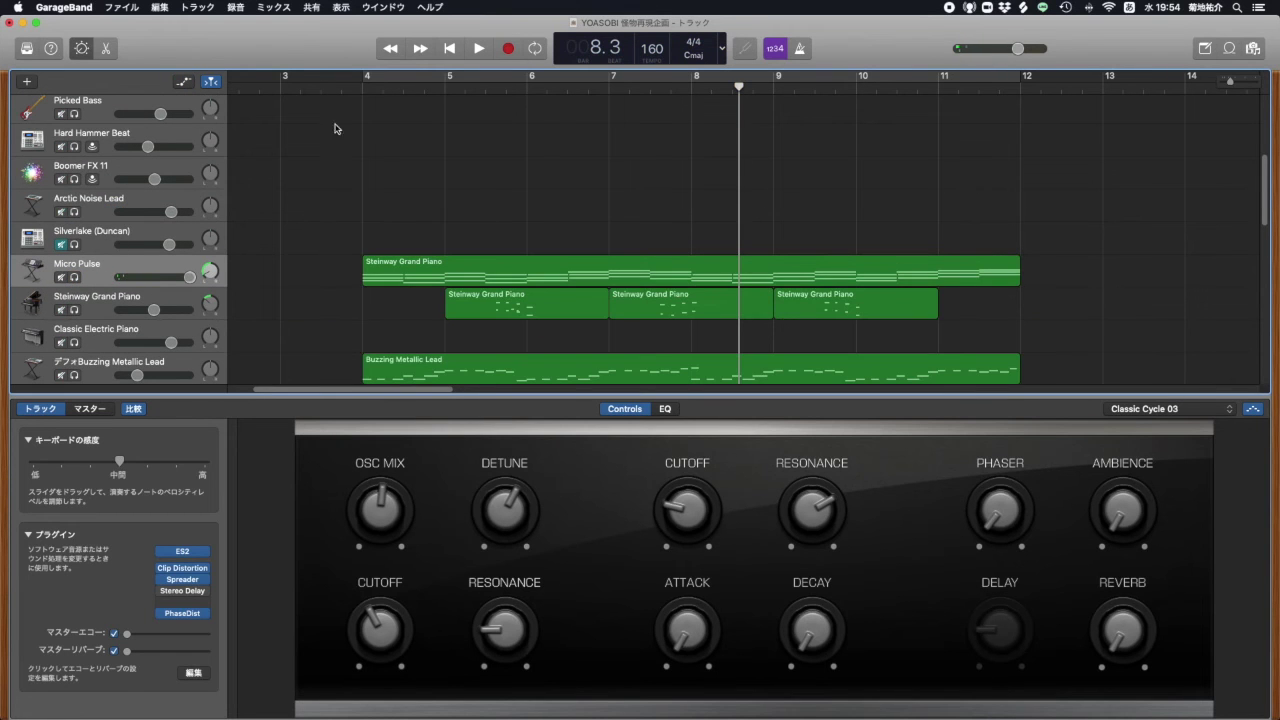